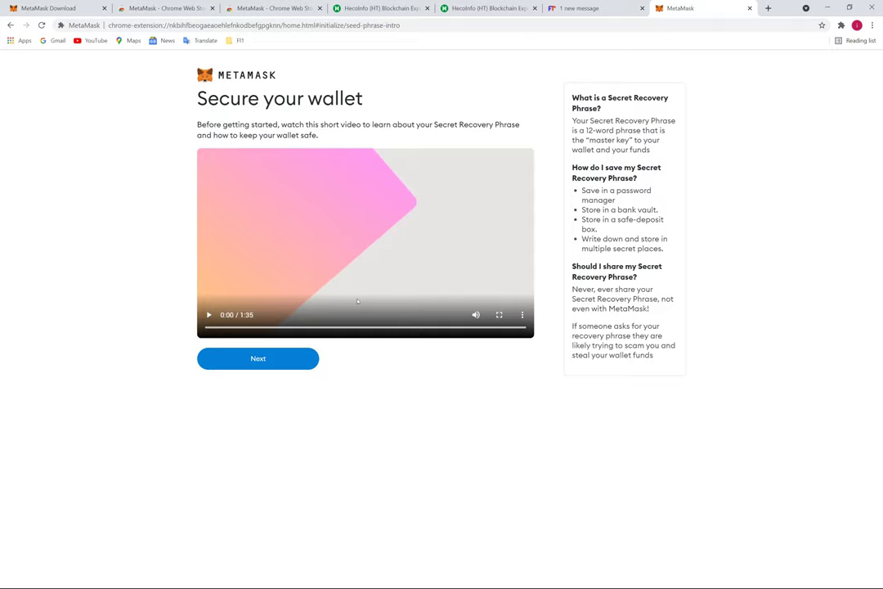
Reveal the twelve-word secret recovery phrase, select it, and continue to the confirmation page
left_click(258, 360)
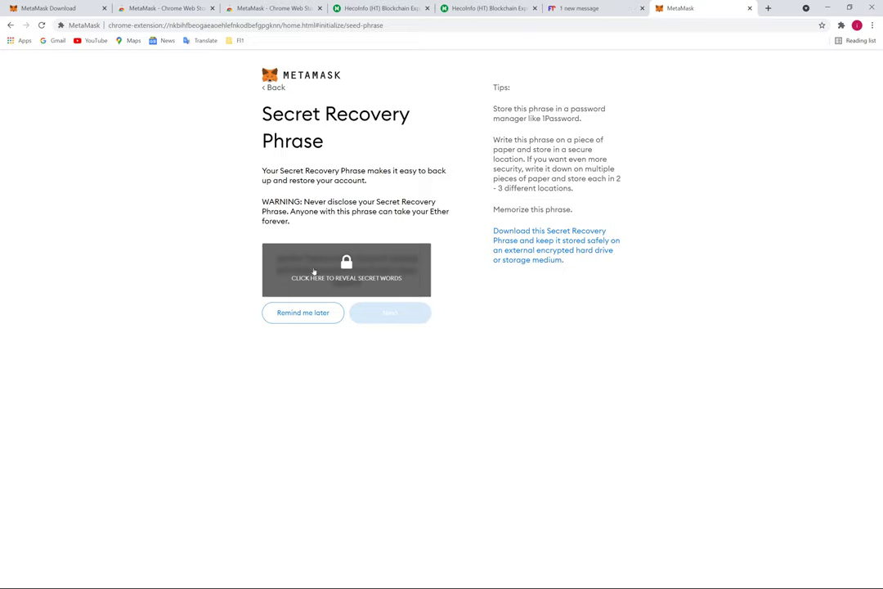
left_click(390, 270)
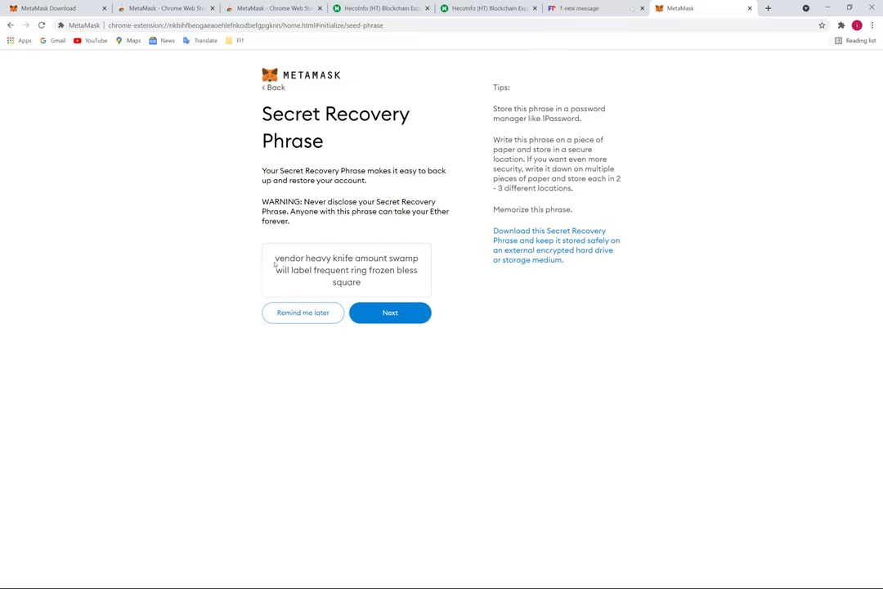
left_click_drag(274, 260, 367, 288)
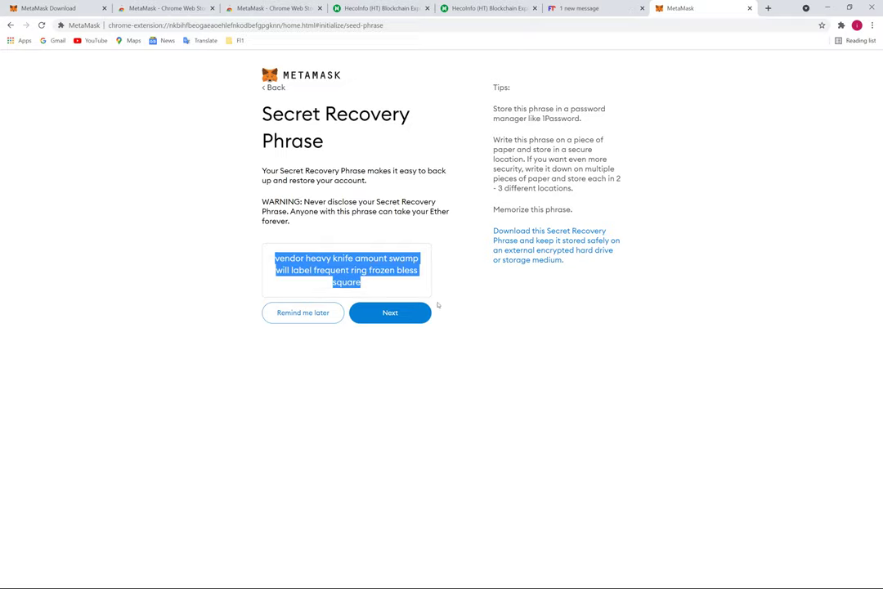
left_click(367, 281)
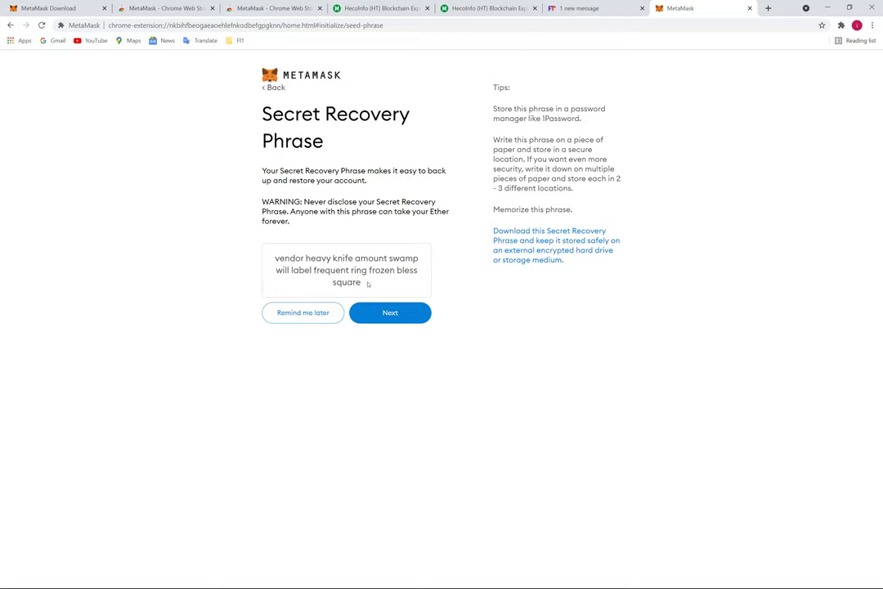
left_click_drag(364, 282, 274, 260)
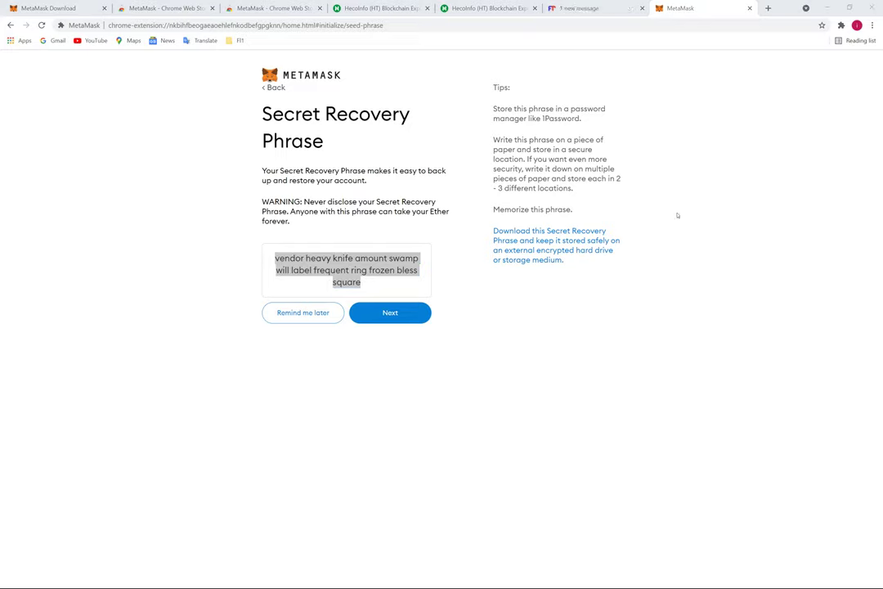
left_click(390, 315)
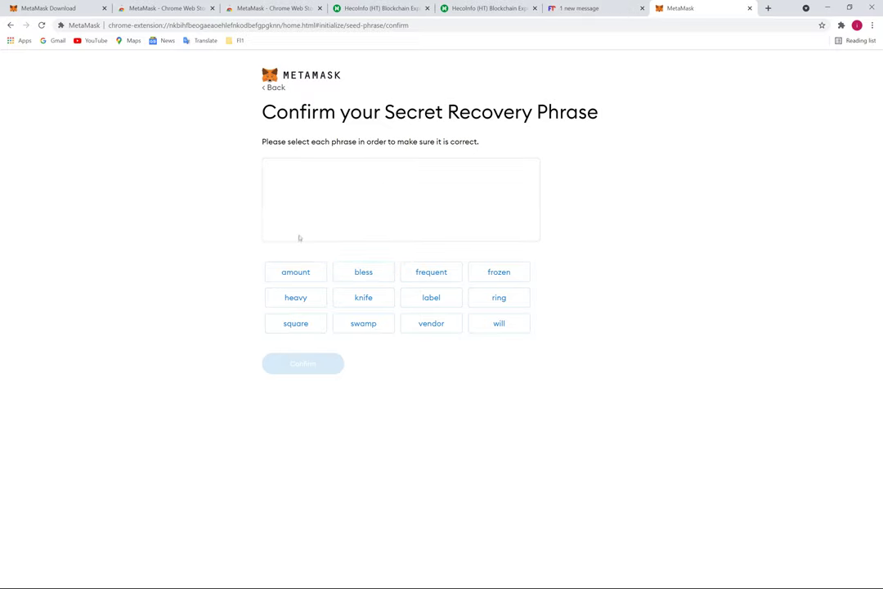
Enter the twelve recovery words in order and confirm the phrase backup
left_click(427, 326)
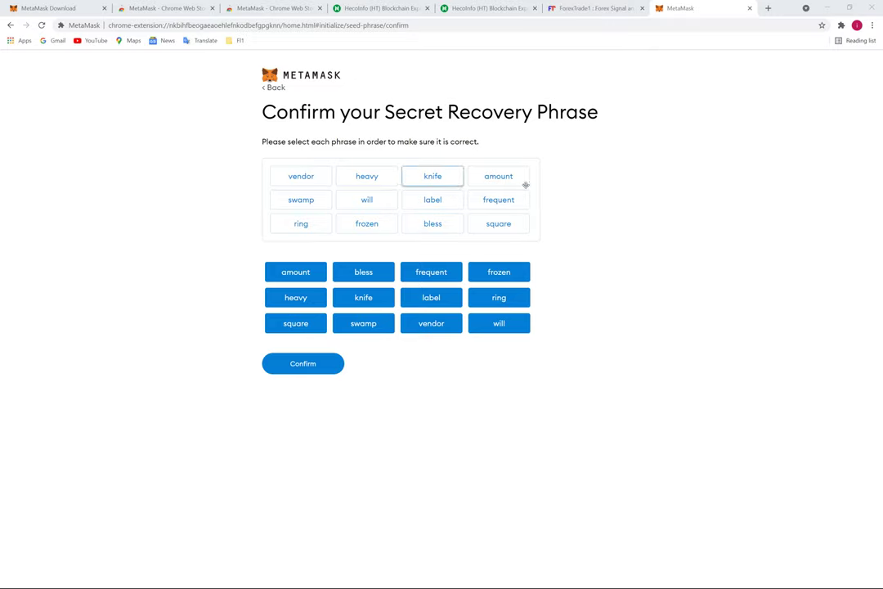
left_click(302, 367)
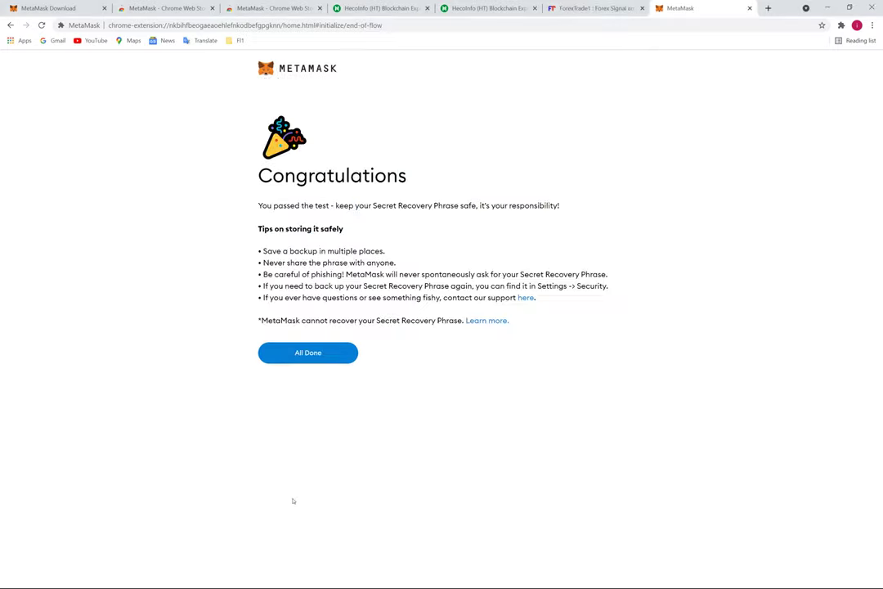
Finish wallet setup, dismiss What's new, and pin MetaMask to the browser toolbar
left_click(316, 357)
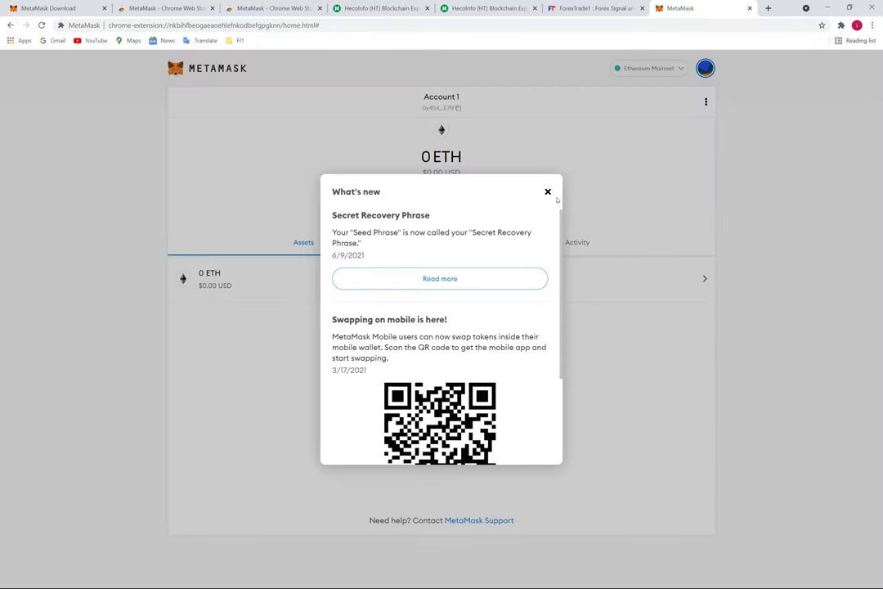
left_click(548, 191)
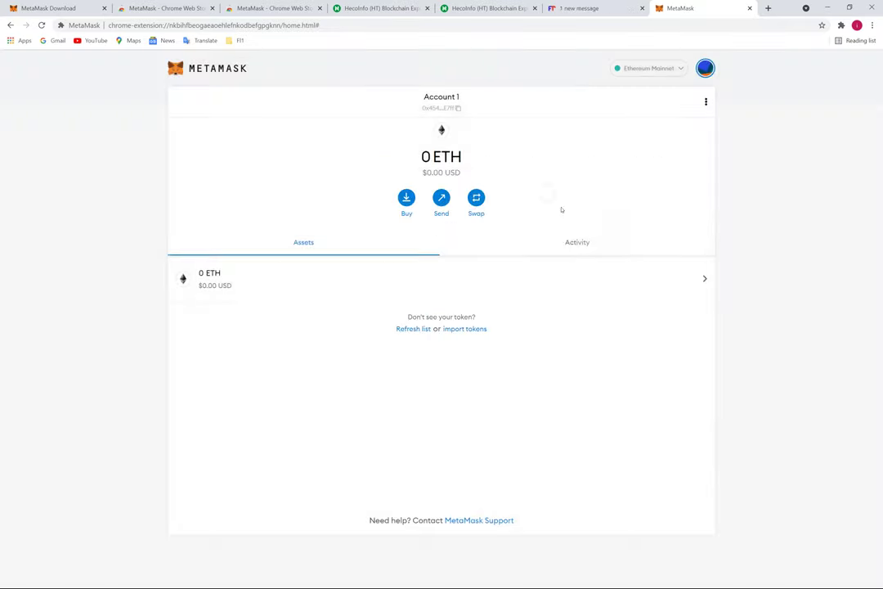
left_click(841, 25)
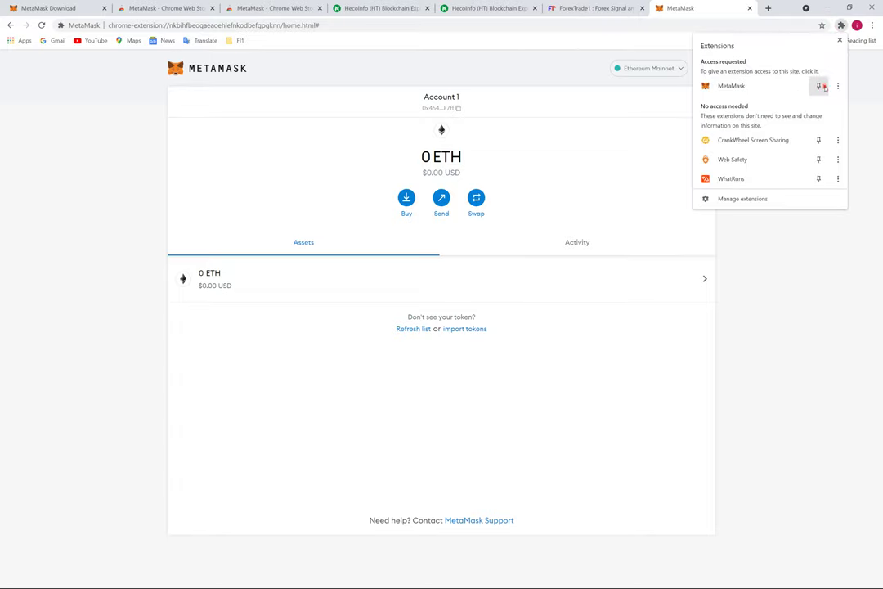
left_click(818, 86)
left_click(744, 374)
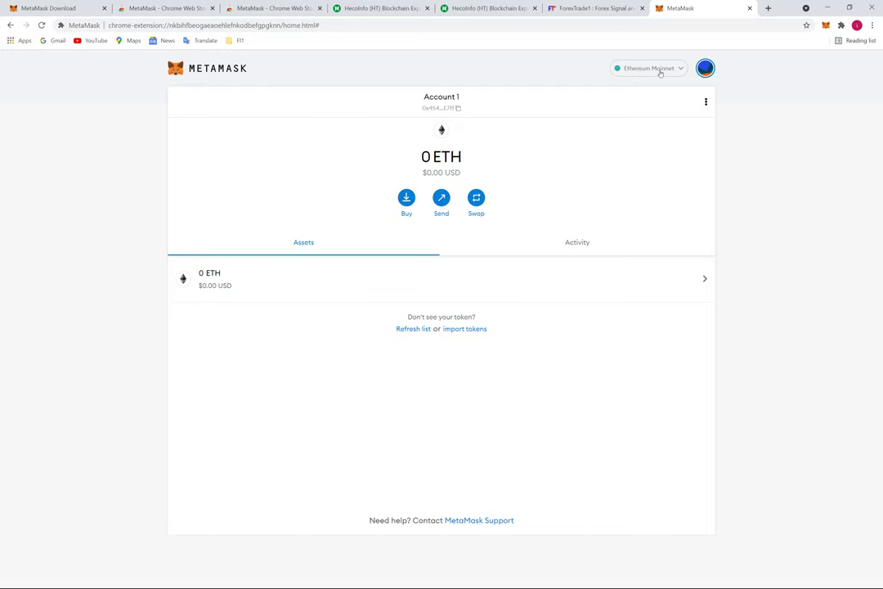
Check the network list without changing it, then switch to the HecoInfo explorer
left_click(658, 69)
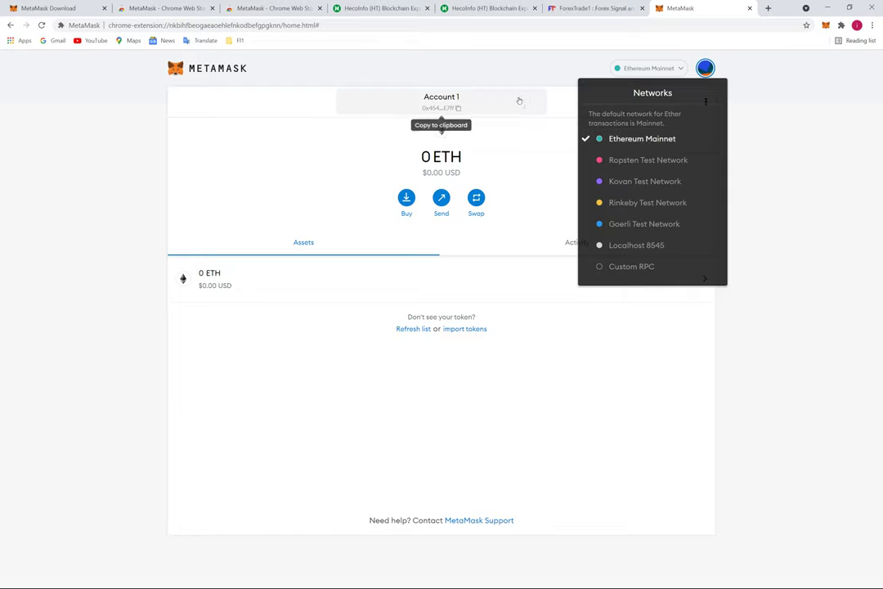
left_click(490, 67)
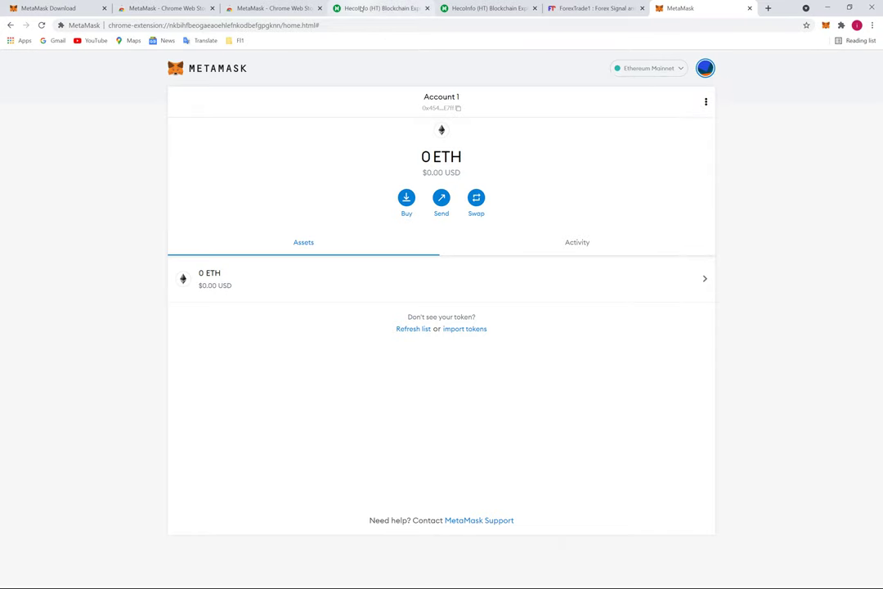
left_click(371, 8)
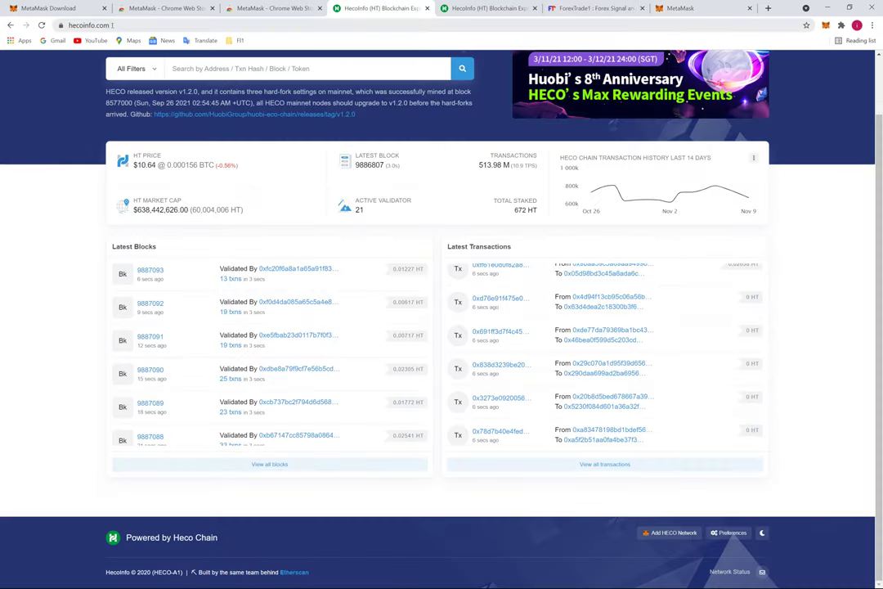
Use HecoInfo's Add HECO Network link to prompt MetaMask to add Heco Chain Mainnet (chain ID 128)
mouse_move(74, 16)
left_mouse_down()
mouse_move(54, 21)
mouse_move(79, 19)
left_mouse_up()
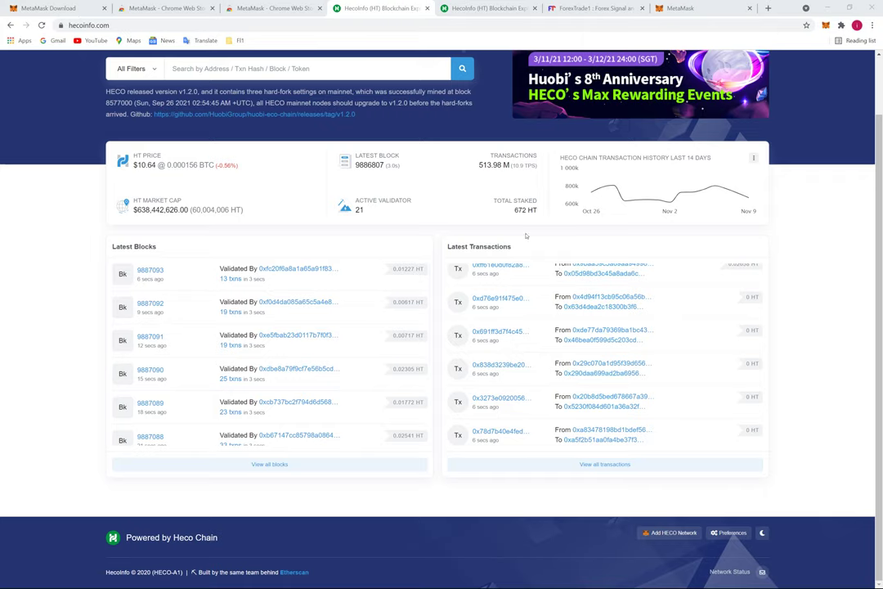
scroll(196, 82, "up", 1)
scroll(323, 457, "down", 1)
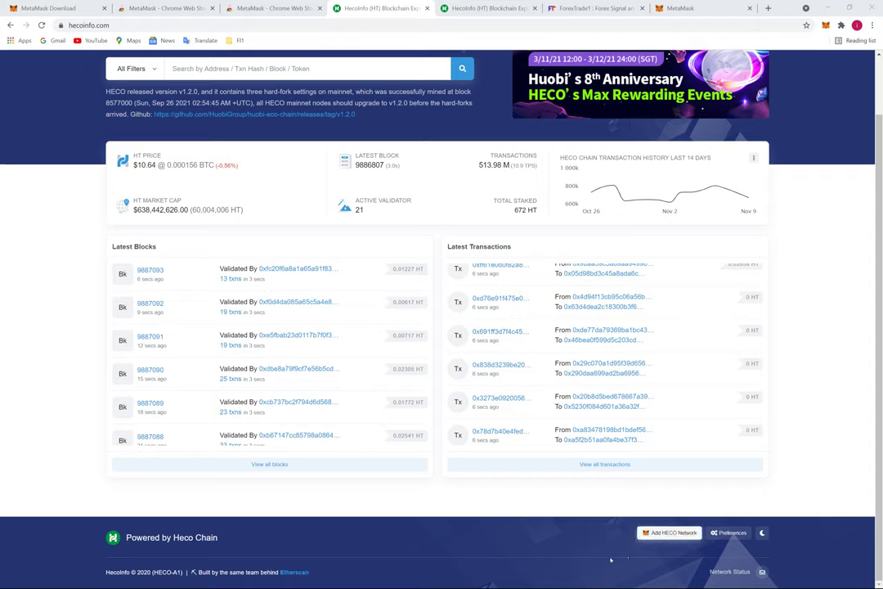
mouse_move(724, 509)
left_mouse_down()
mouse_move(654, 510)
mouse_move(719, 556)
mouse_move(653, 527)
mouse_move(664, 539)
left_mouse_up()
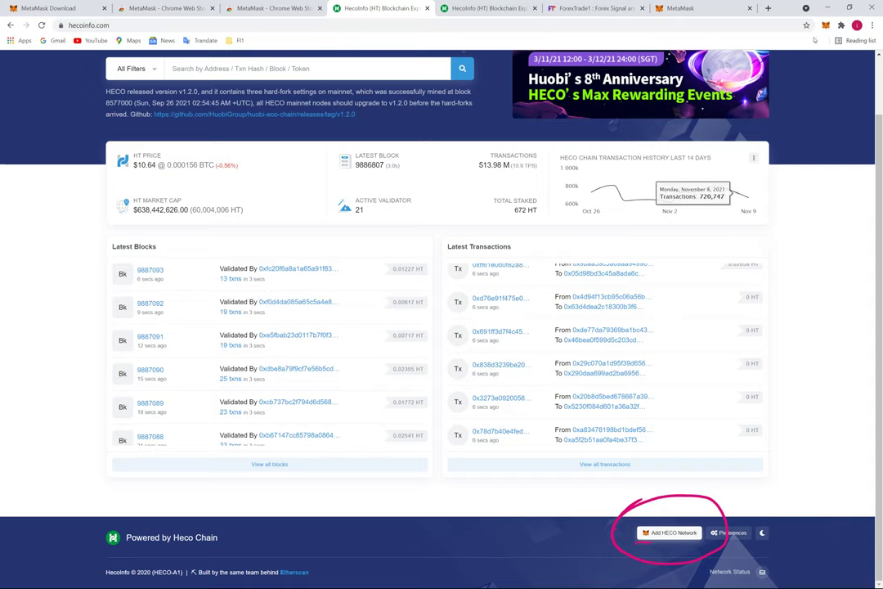
left_click(825, 25)
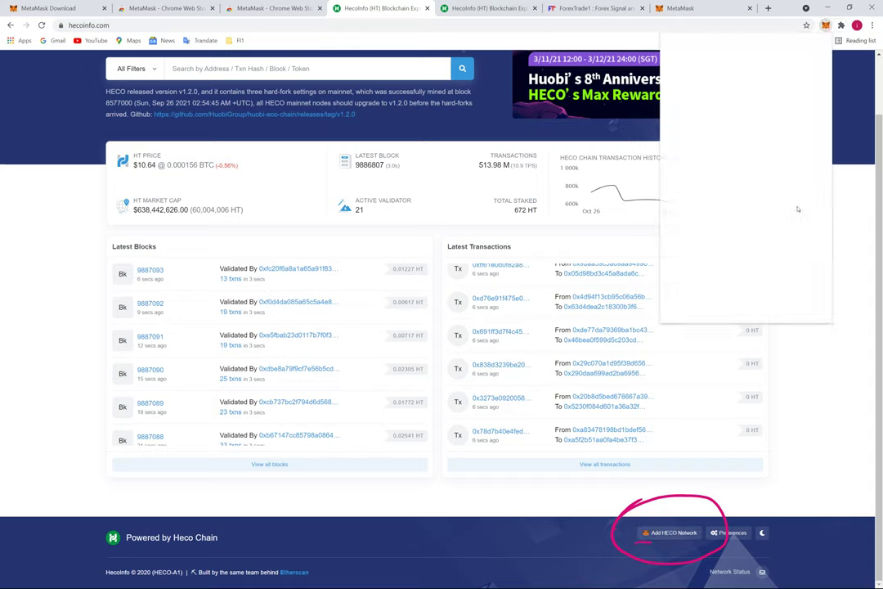
scroll(825, 82, "down", 2)
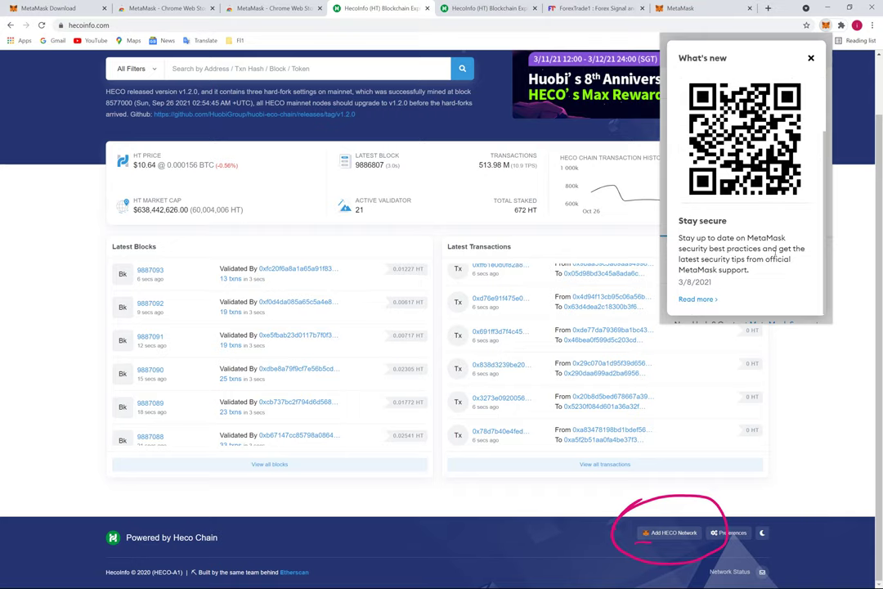
left_click(810, 57)
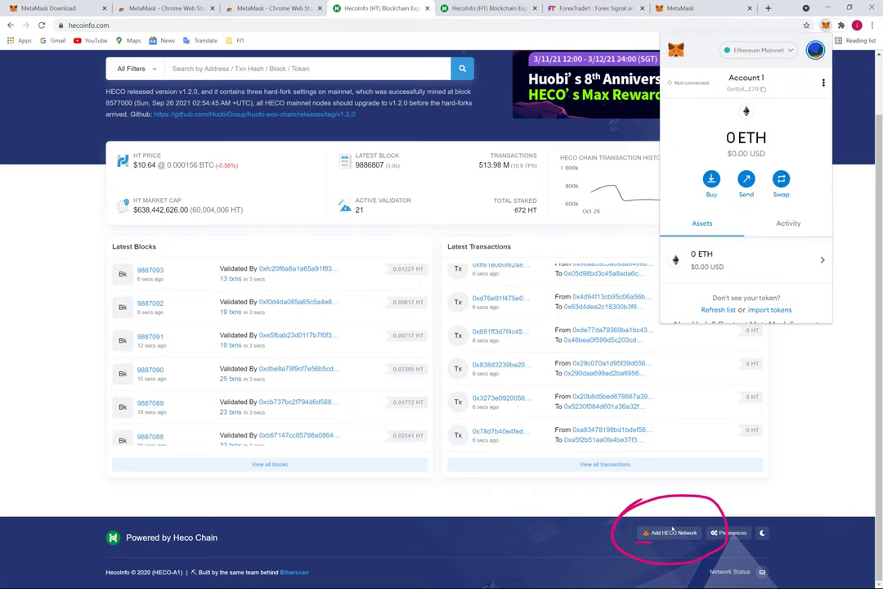
left_click(672, 531)
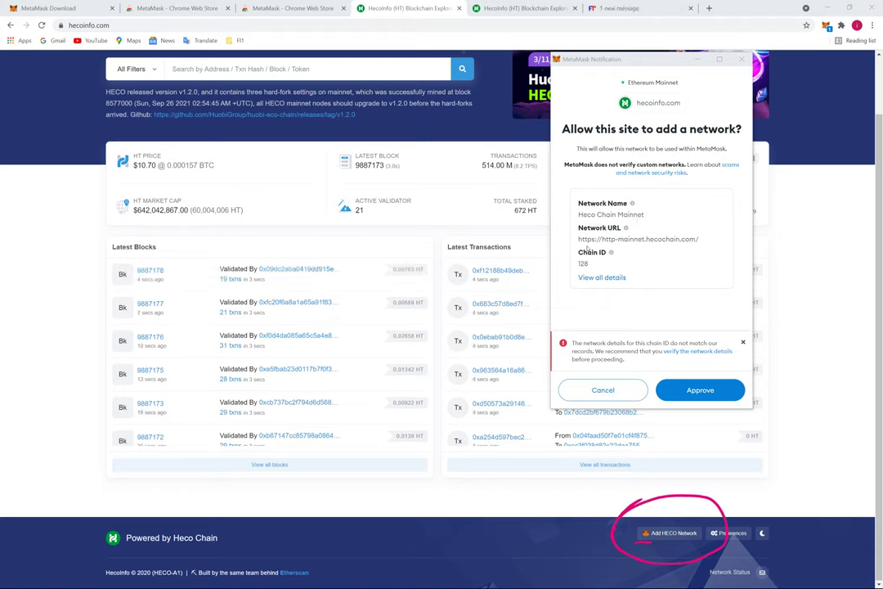
Approve adding Heco Chain Mainnet and switch the wallet to it
left_click(710, 392)
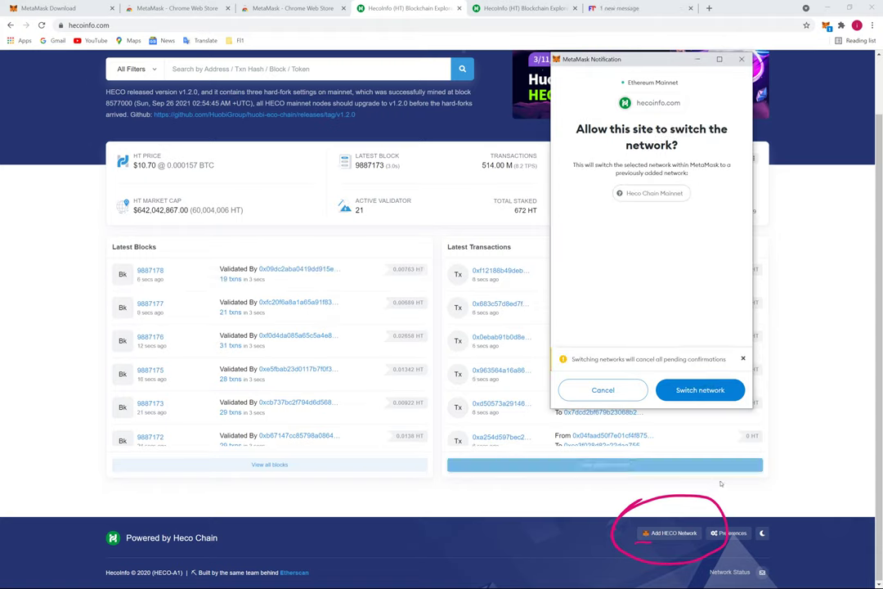
left_click(702, 391)
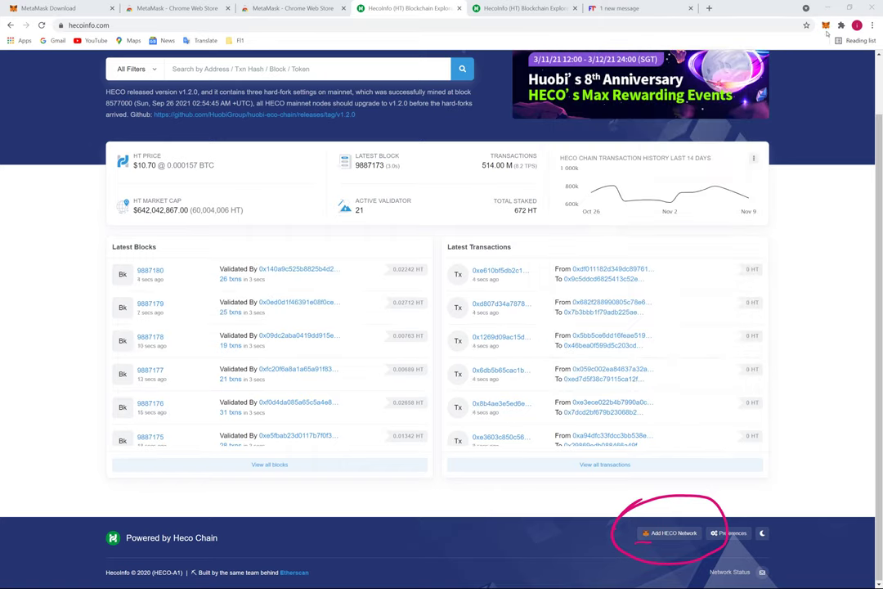
left_click(825, 25)
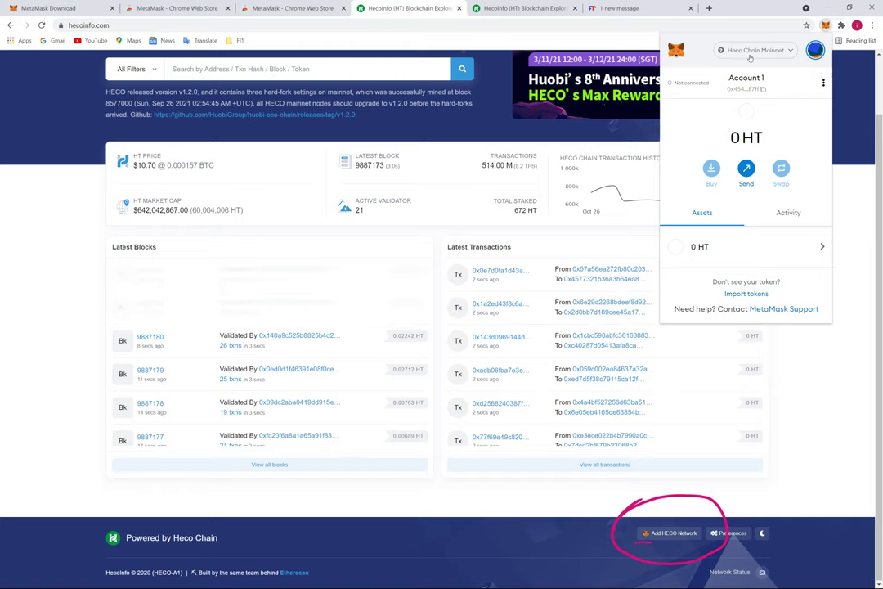
Toggle the network to Ethereum Mainnet and back to Heco Chain Mainnet, showing 0 HT
left_click(752, 54)
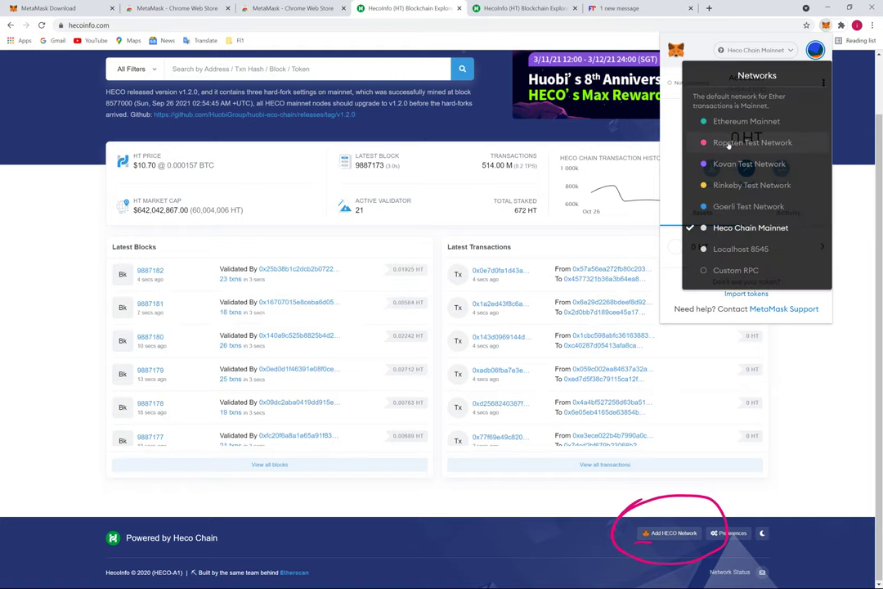
left_click(745, 122)
left_click(771, 50)
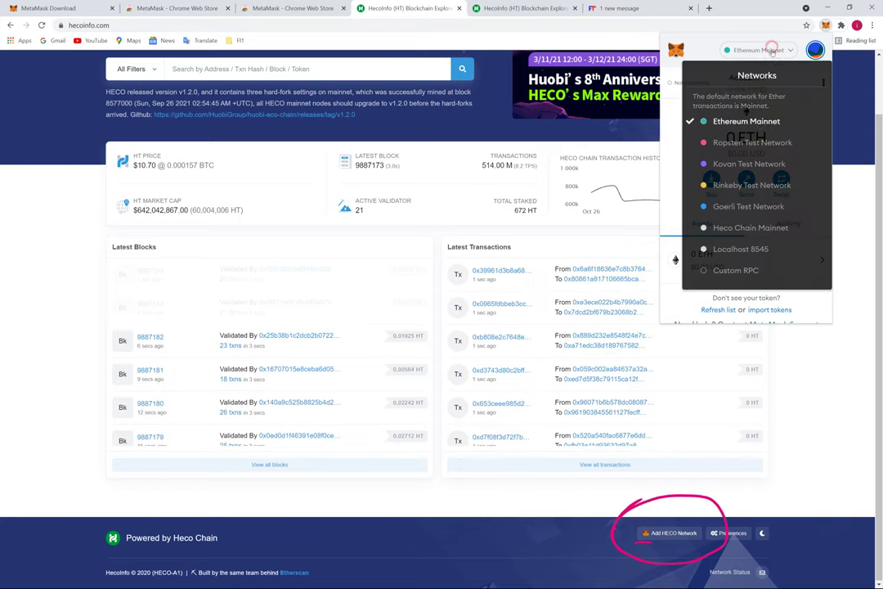
left_click(746, 227)
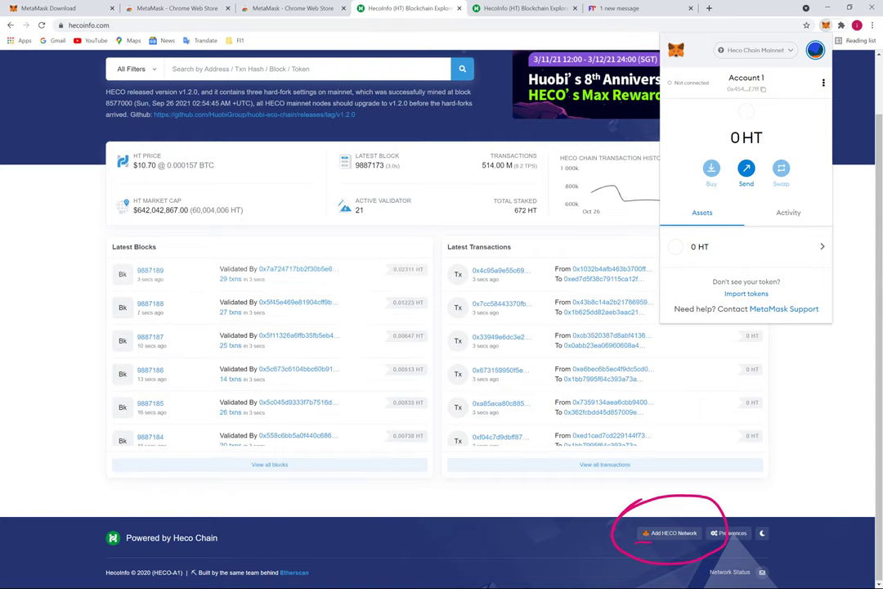
Copy the MetaMask account address and send it to the forextrade1 bot
key("alt+Tab")
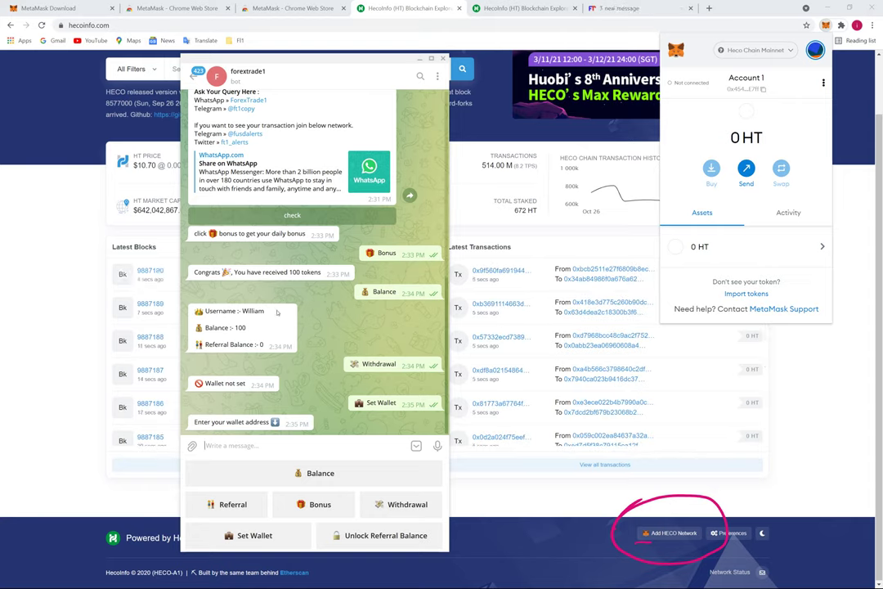
scroll(286, 325, "up", 3)
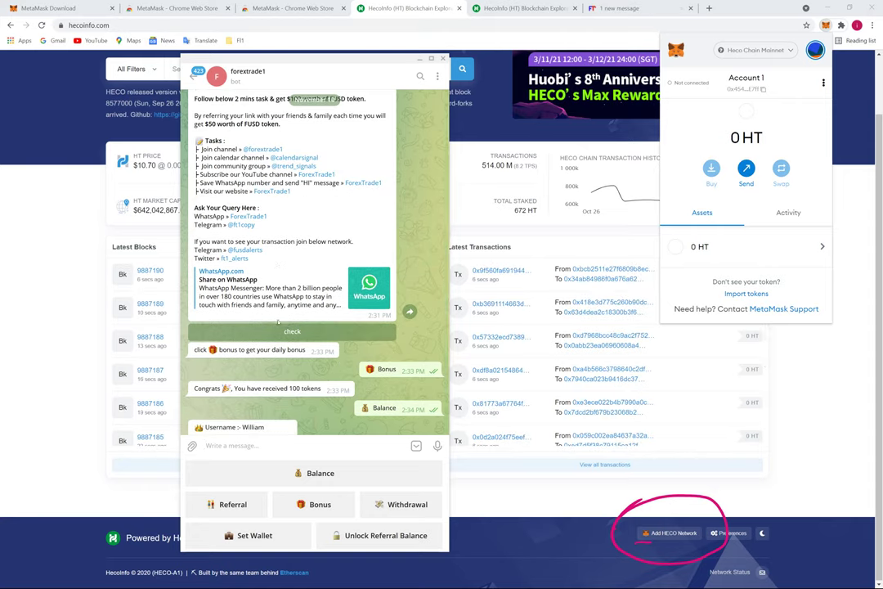
scroll(288, 327, "up", 1)
scroll(291, 352, "down", 3)
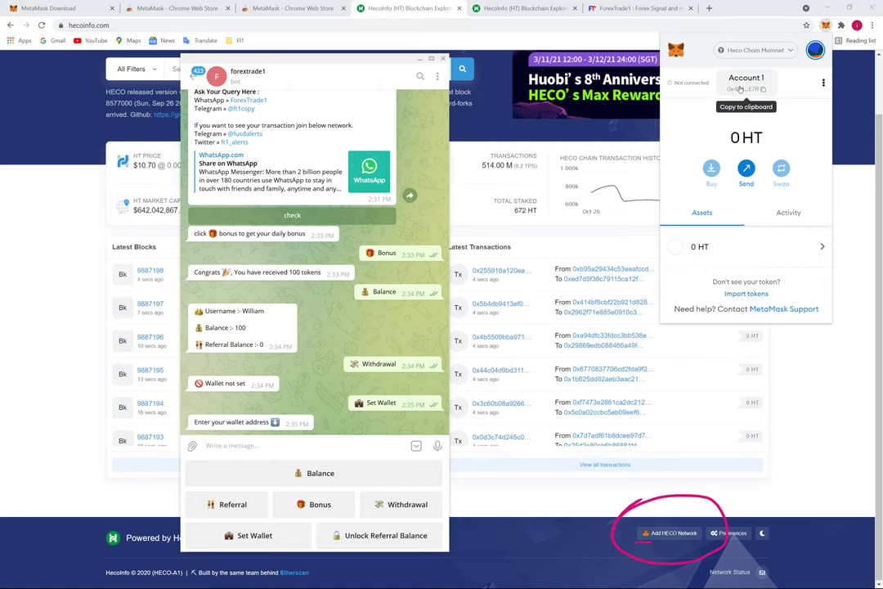
left_click(741, 88)
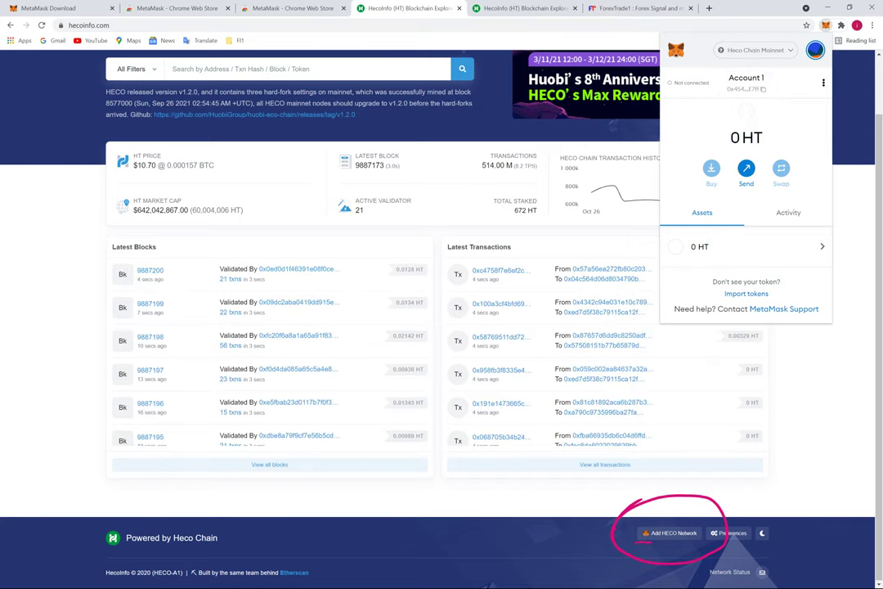
key("alt+Tab")
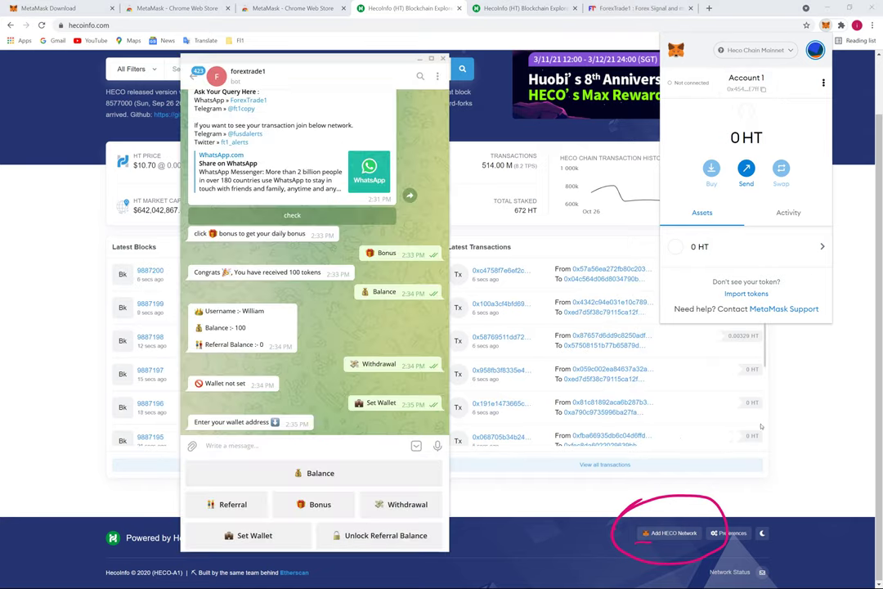
left_click(268, 445)
type("0x45440C98C6f79C8C739b0e3aACeF81B68A64E7ff")
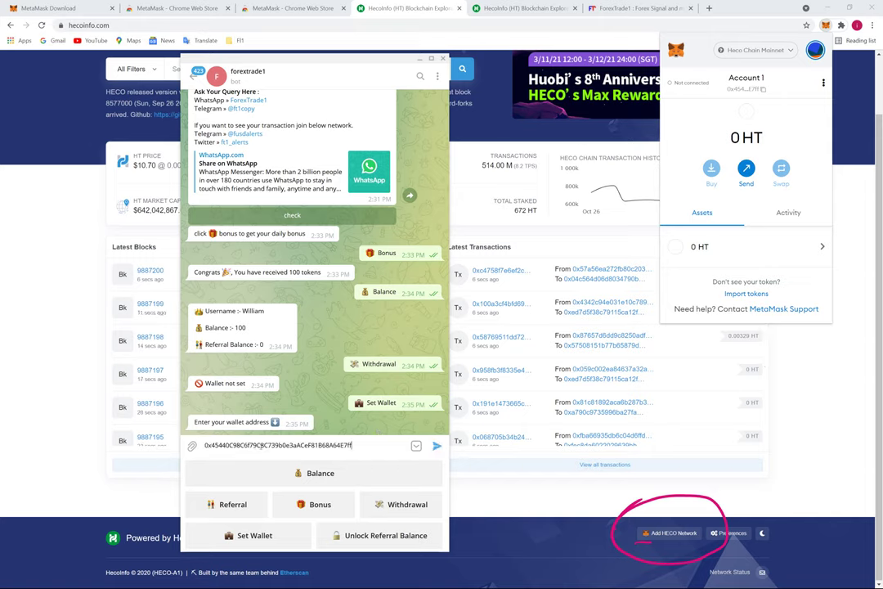
key("Return")
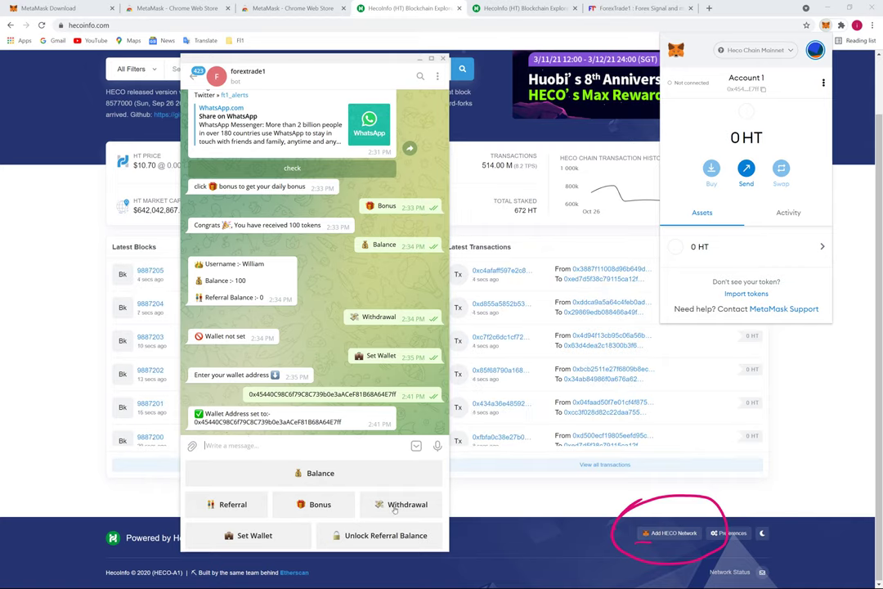
Request a withdrawal from the bot with its Withdrawal button
left_click_drag(361, 511, 441, 523)
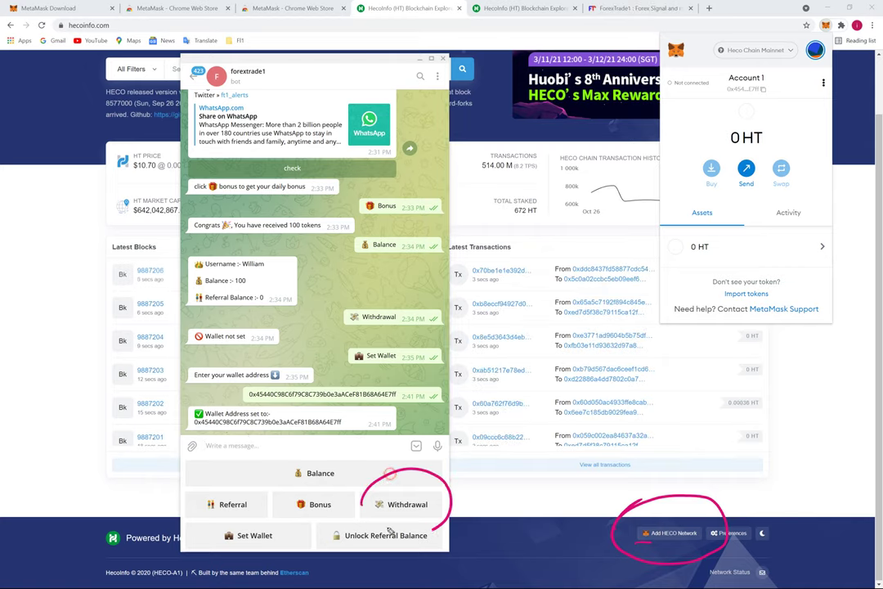
left_click_drag(391, 473, 360, 495)
key("Escape")
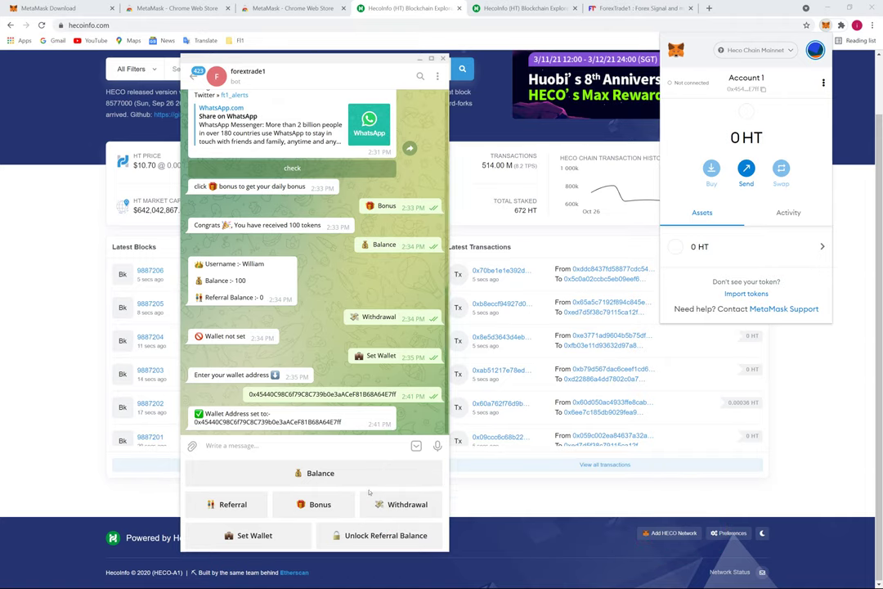
left_click(403, 504)
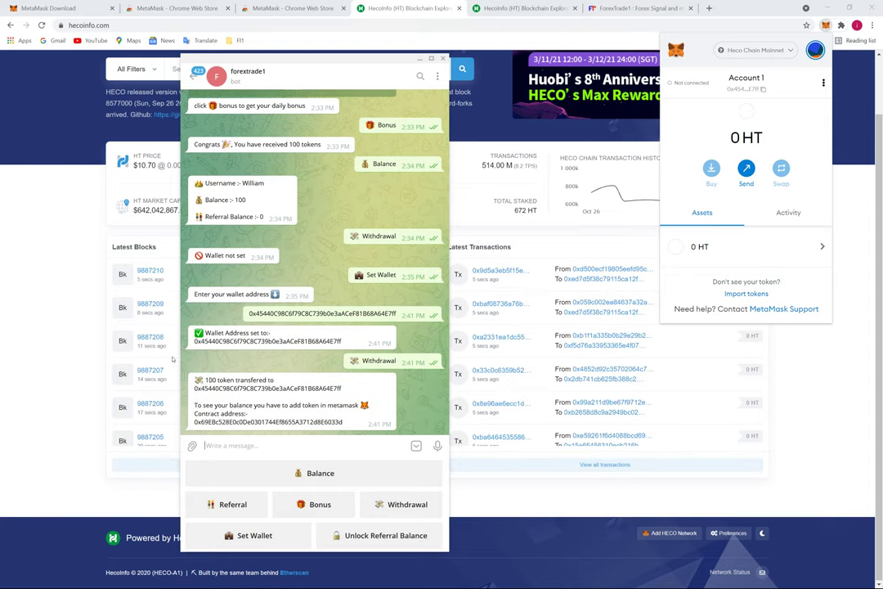
Select the token contract address in the bot's 100-token transfer message
left_click_drag(191, 397, 351, 397)
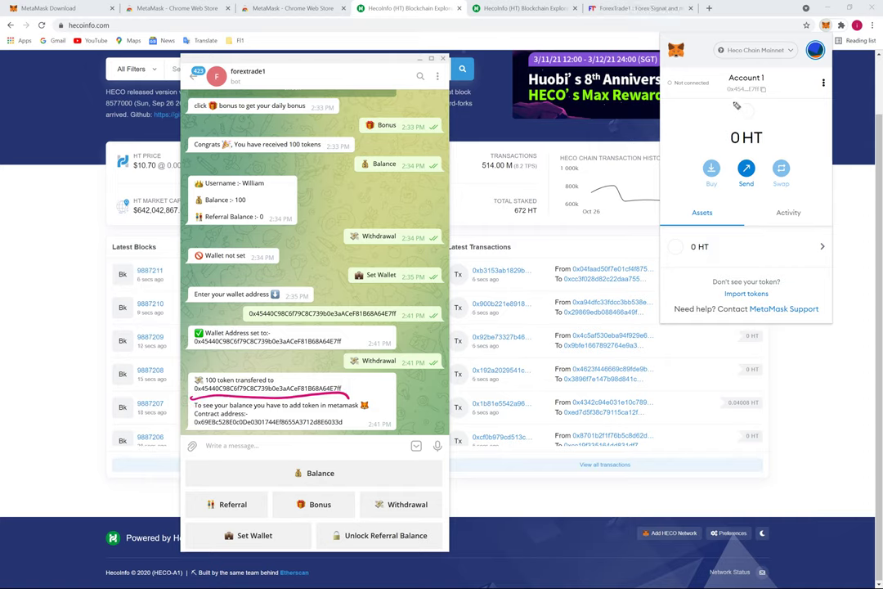
mouse_move(718, 88)
left_mouse_down()
mouse_move(736, 69)
mouse_move(779, 85)
mouse_move(718, 95)
mouse_move(730, 98)
left_mouse_up()
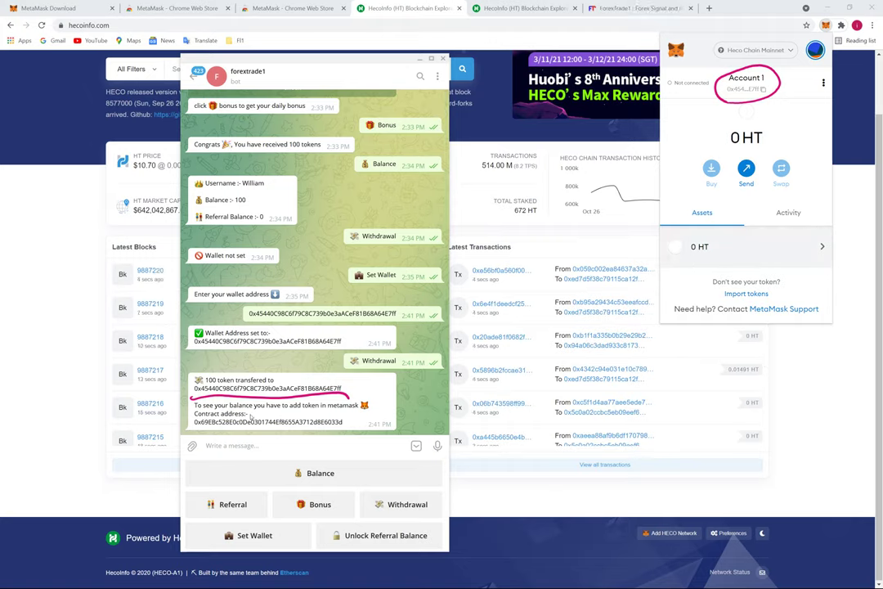
double_click(309, 422)
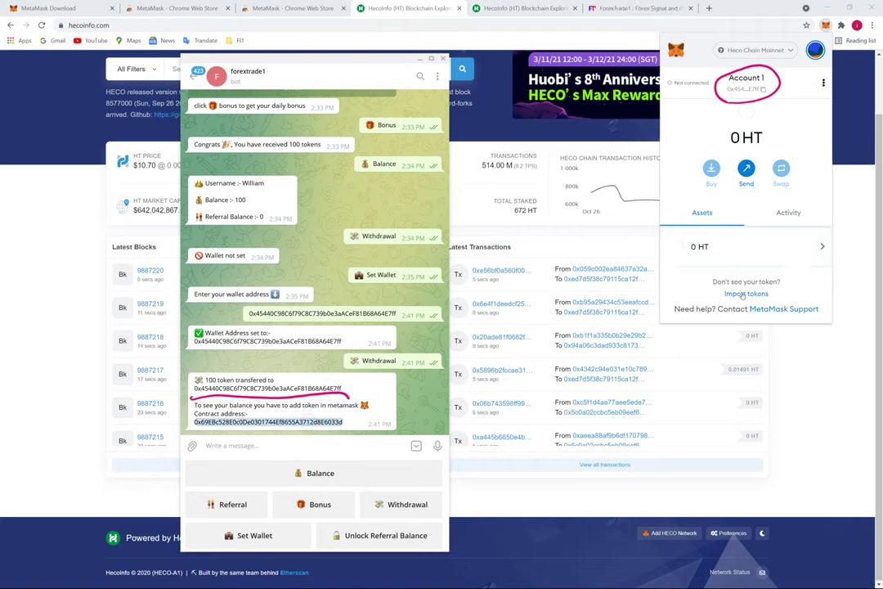
left_click_drag(783, 281, 711, 296)
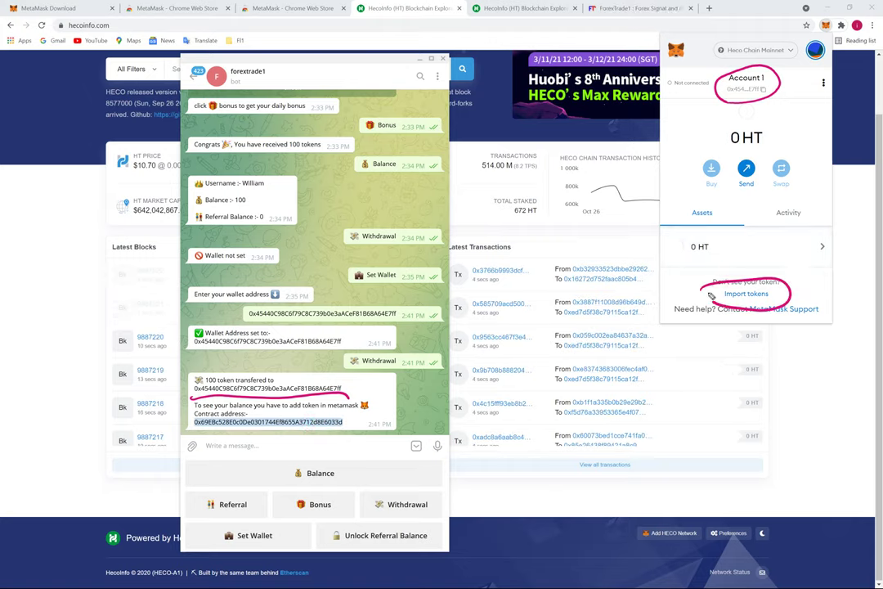
Import the FUSD custom token from the pasted contract address, showing 100 FUSD beside 0 HT
key("Escape")
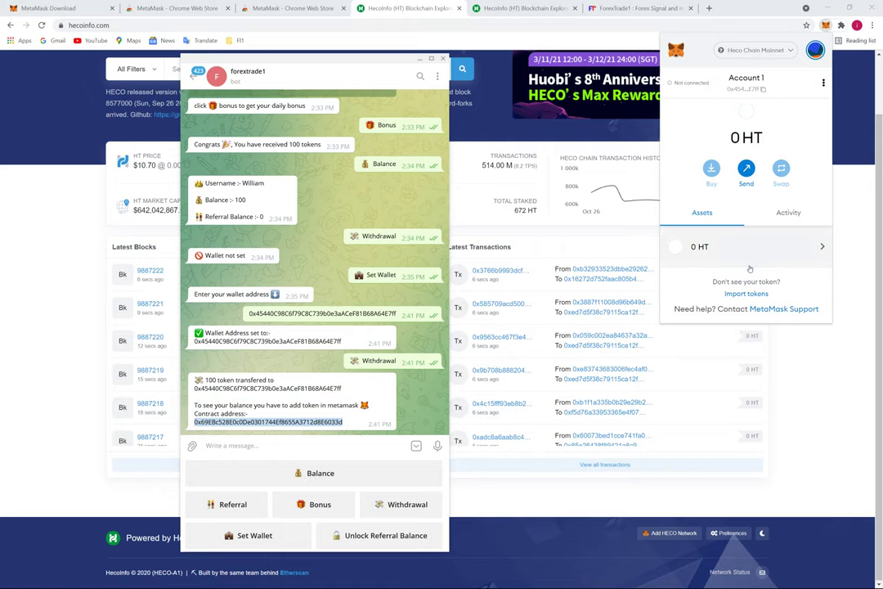
left_click(745, 292)
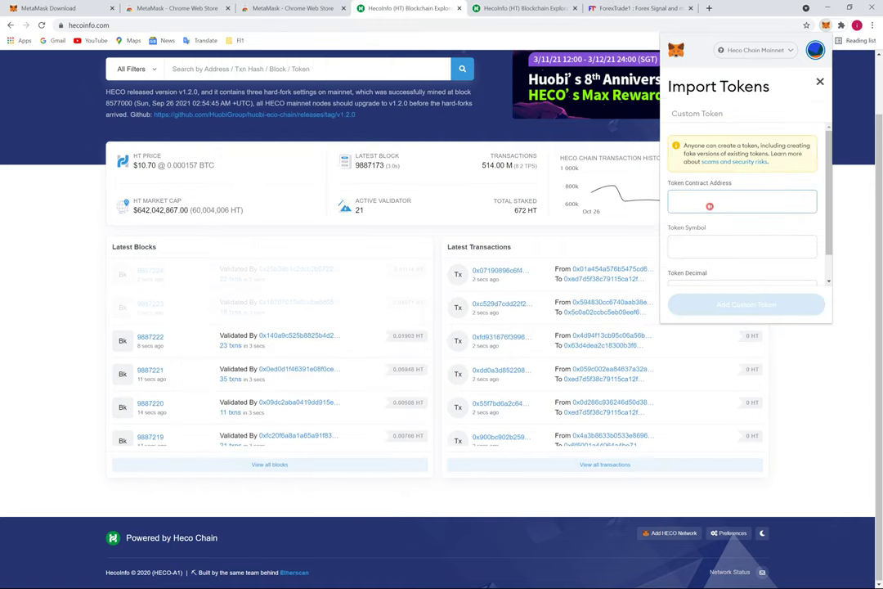
left_click(709, 206)
key("ctrl+v")
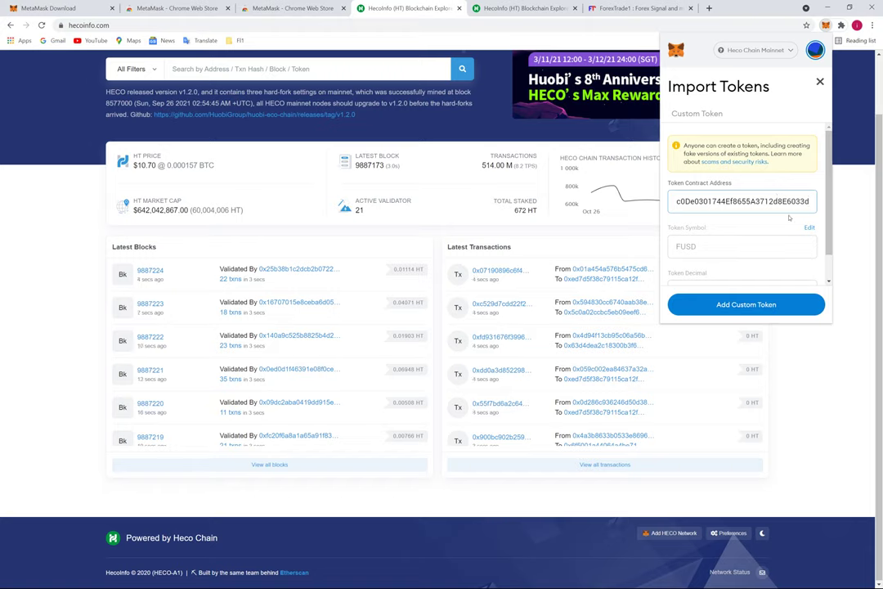
scroll(784, 228, "down", 1)
left_click(744, 305)
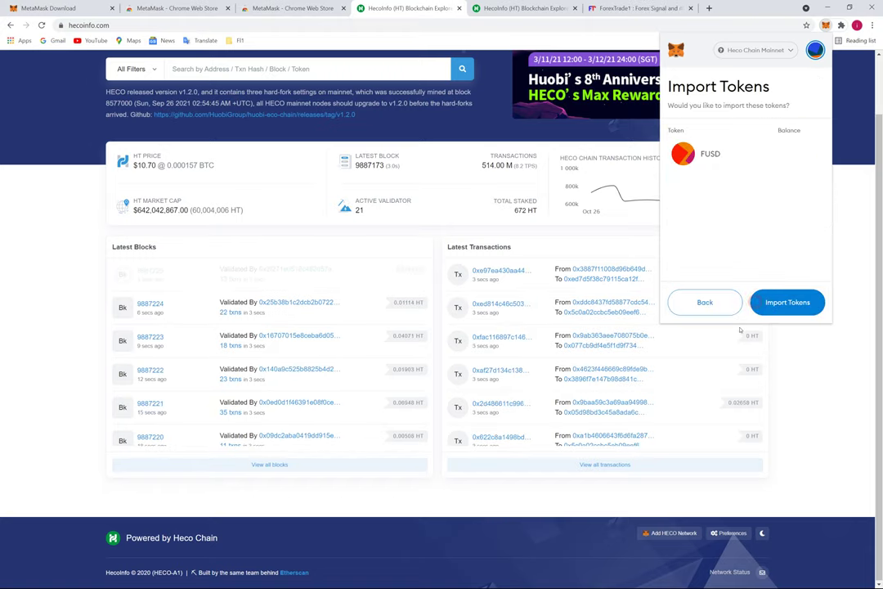
left_click(787, 301)
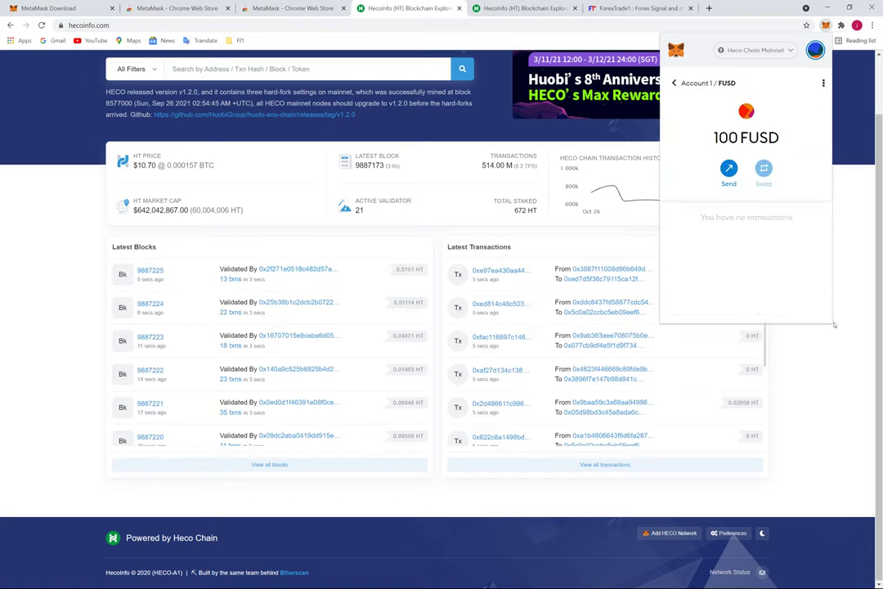
left_click(675, 82)
scroll(700, 284, "down", 1)
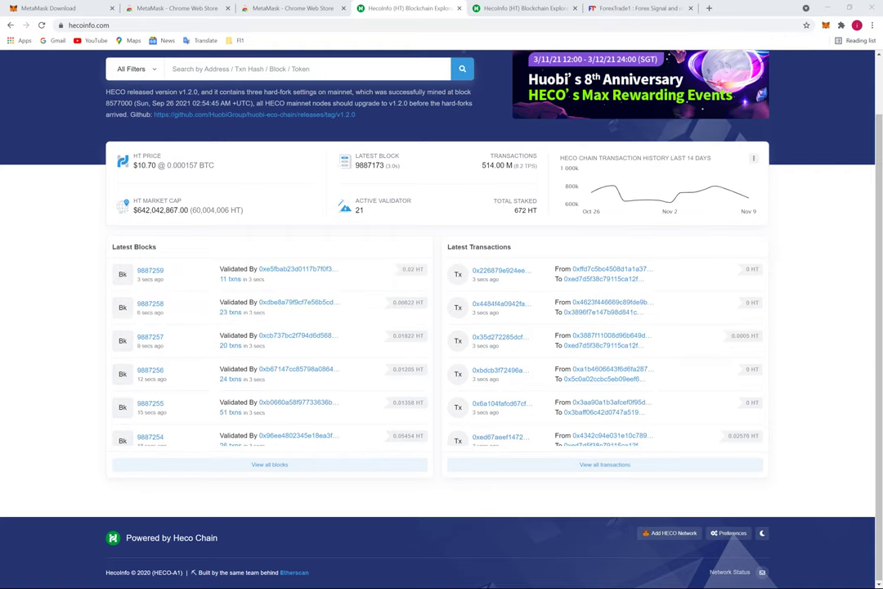
Copy the token contract address from the bot's message in Telegram
key("alt+Tab")
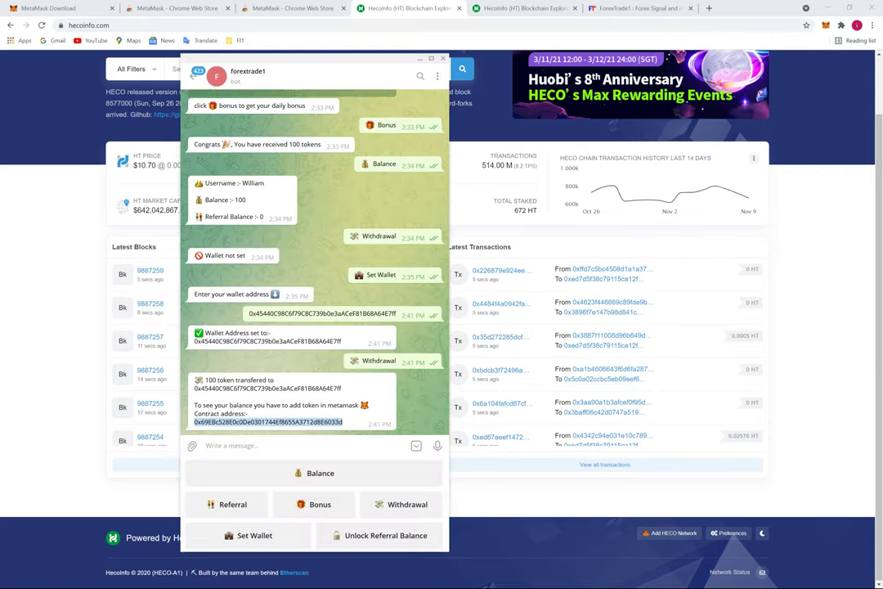
left_click(251, 411)
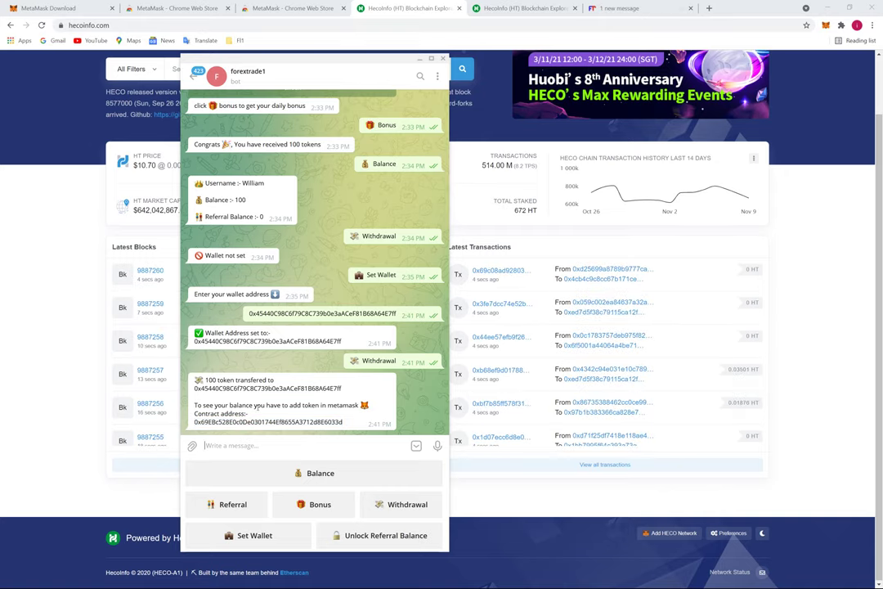
scroll(228, 377, "up", 3)
scroll(243, 354, "down", 3)
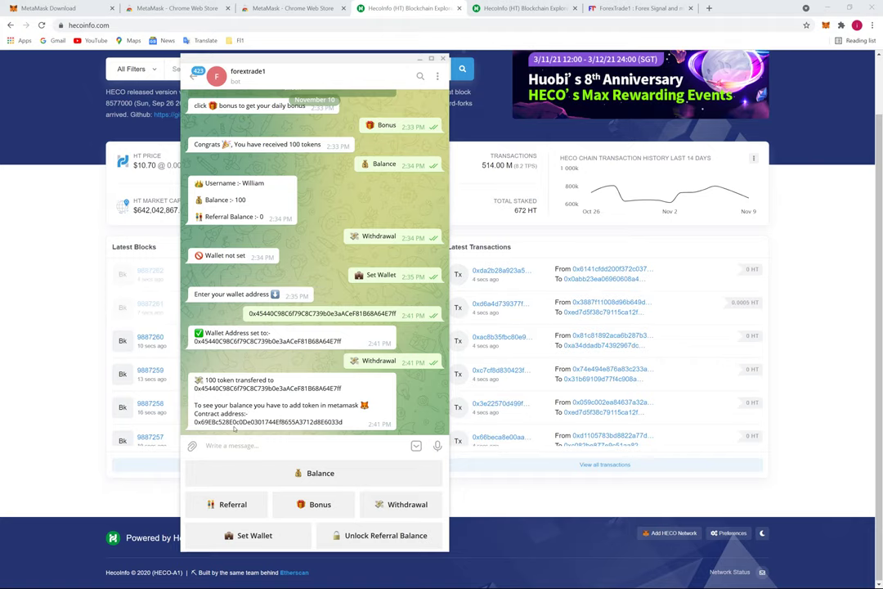
double_click(220, 422)
right_click(230, 422)
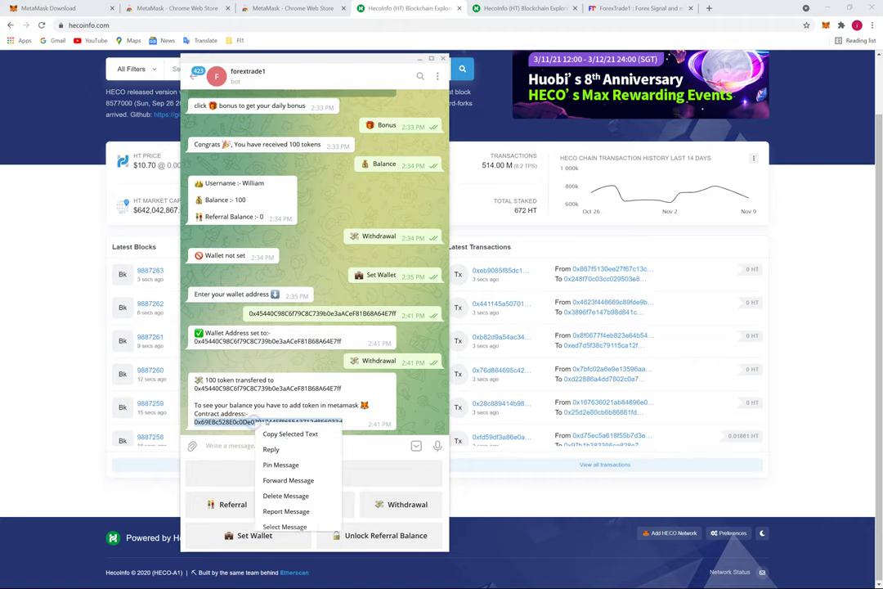
left_click(270, 432)
Search HecoInfo for the contract address and mark its Forextrade1 (FUSD) token tracker
left_click(53, 171)
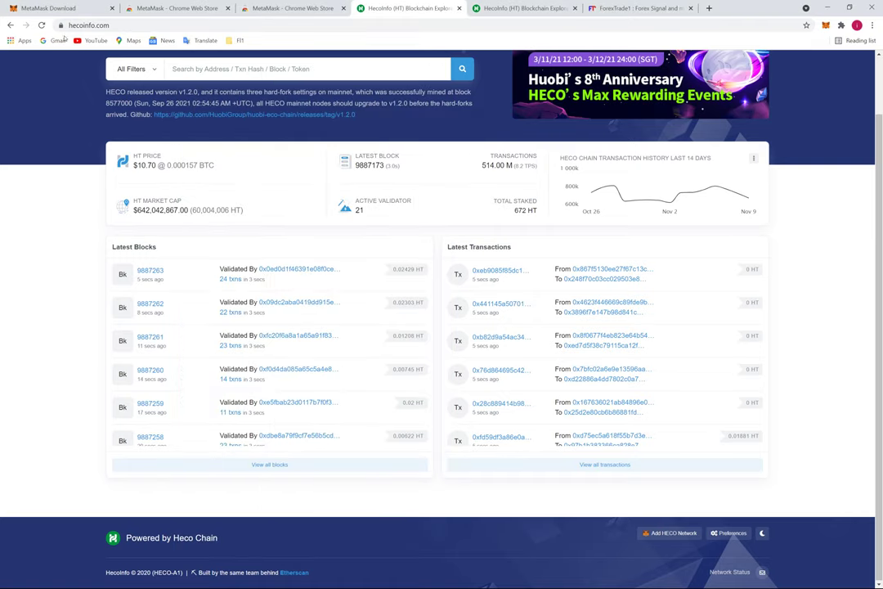
left_click(221, 70)
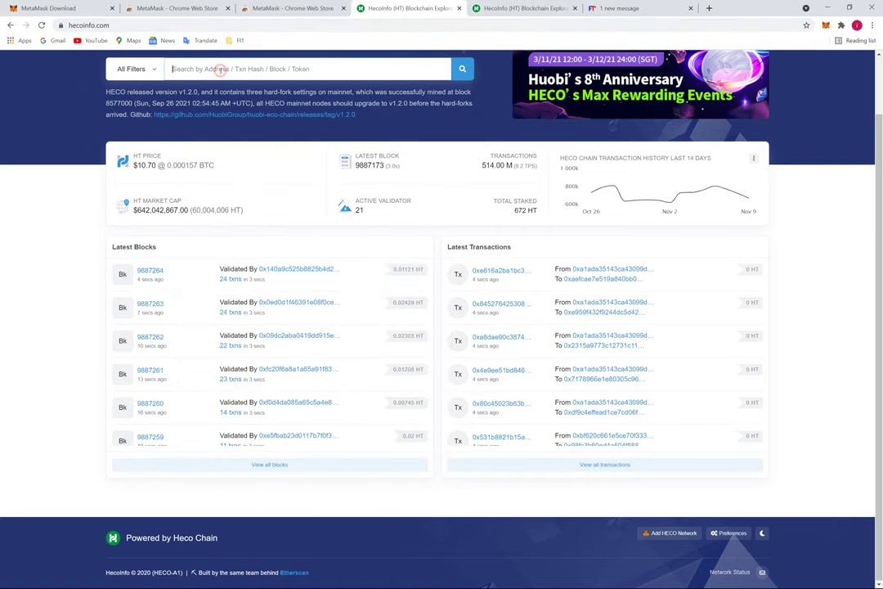
key("ctrl+v")
key("Return")
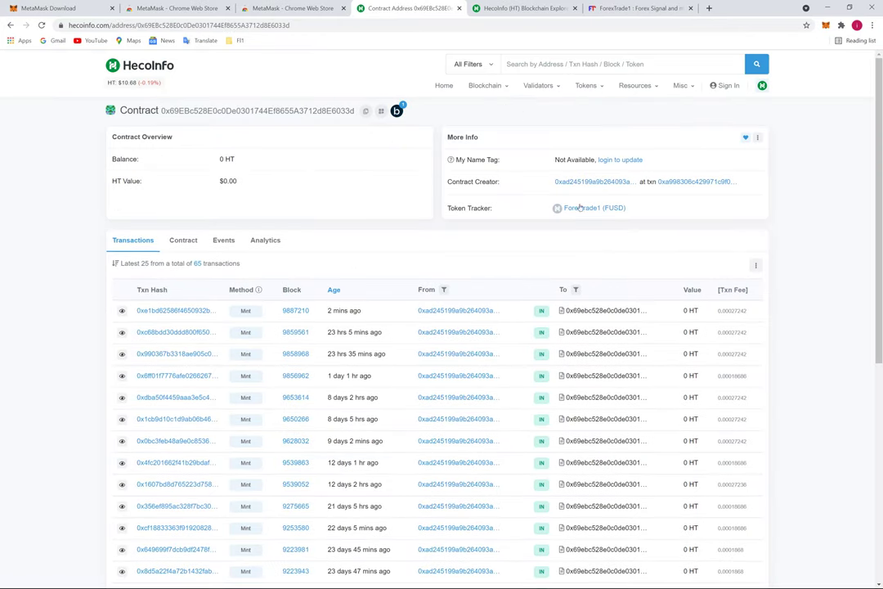
mouse_move(517, 200)
left_mouse_down()
mouse_move(591, 183)
mouse_move(512, 222)
mouse_move(523, 194)
left_mouse_up()
key("Escape")
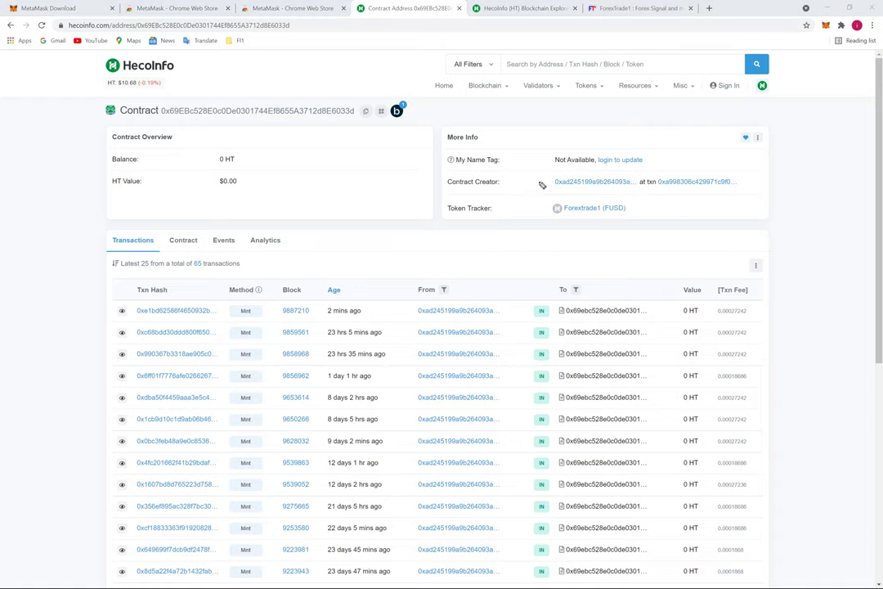
Open the Forextrade1 (FUSD) tracker and circle the newest 100 FUSD mint and the 10,005,545 total supply
left_click(595, 208)
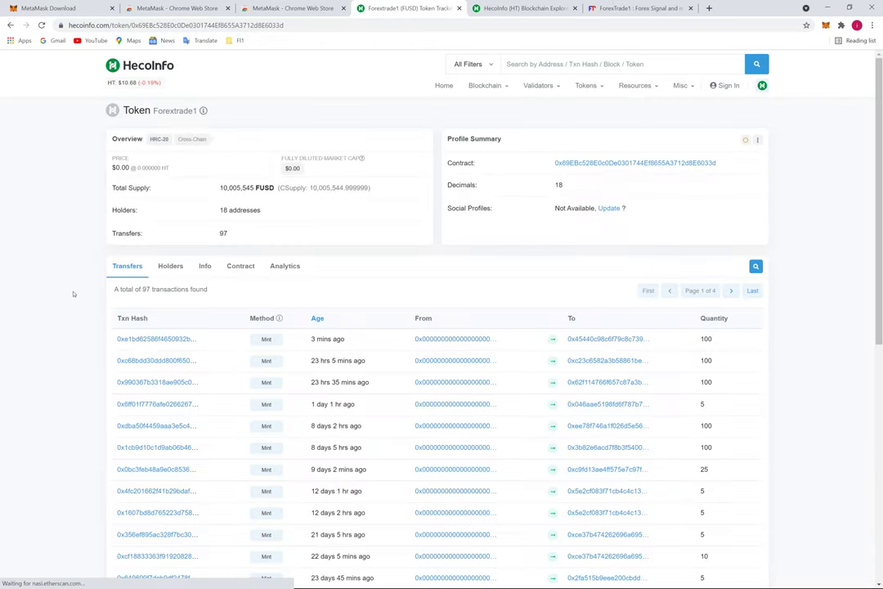
scroll(63, 313, "down", 1)
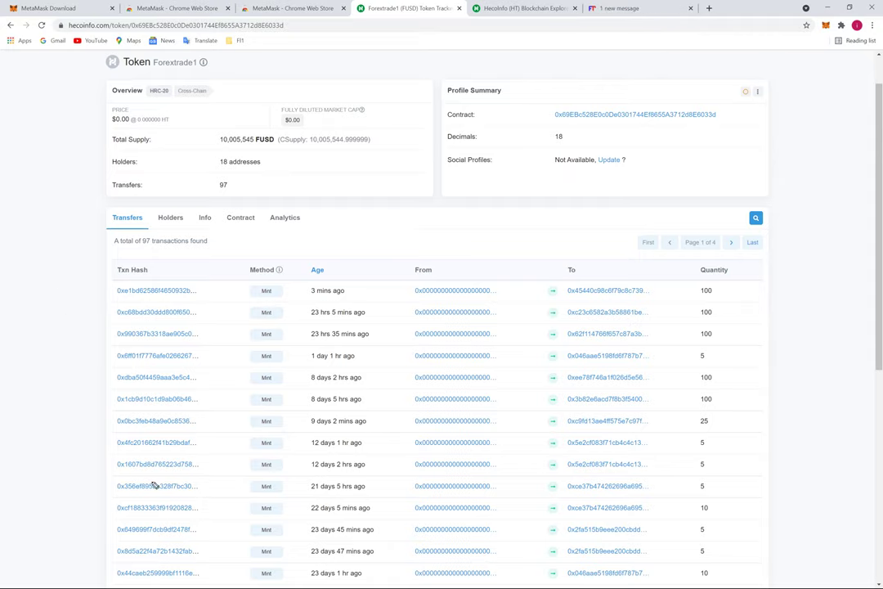
mouse_move(115, 306)
left_mouse_down()
mouse_move(346, 315)
mouse_move(723, 300)
mouse_move(609, 275)
mouse_move(212, 276)
left_mouse_up()
left_click_drag(149, 283, 164, 287)
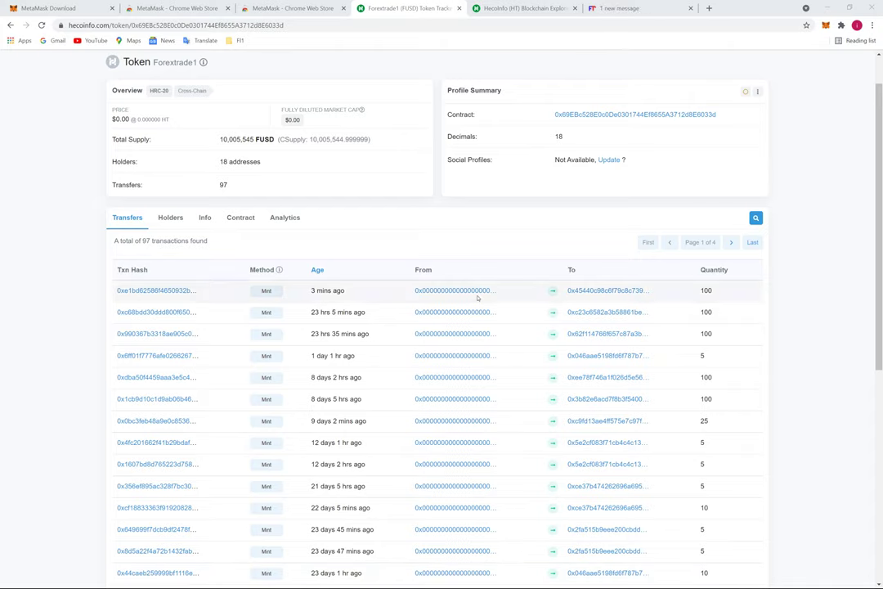
mouse_move(207, 149)
left_mouse_down()
mouse_move(282, 153)
mouse_move(301, 105)
mouse_move(200, 163)
left_mouse_up()
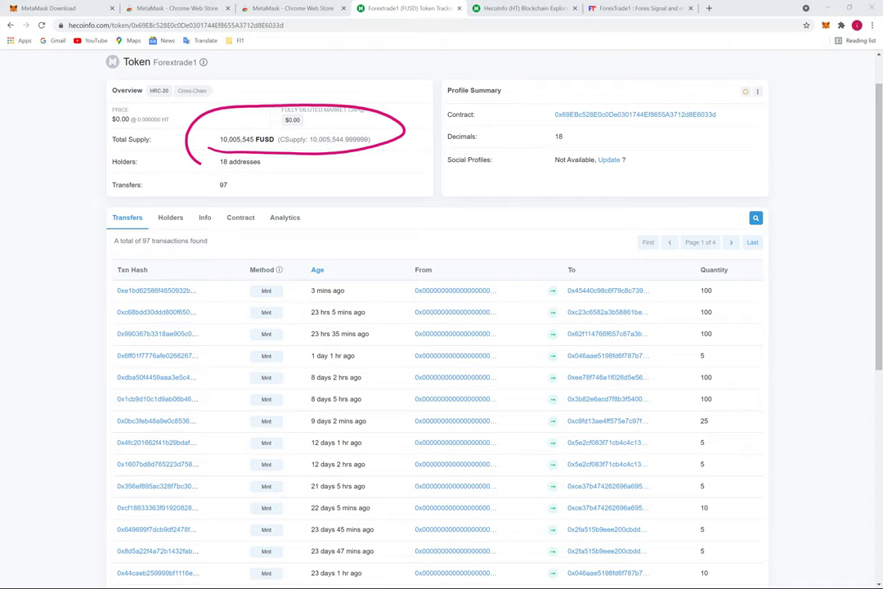
key("alt+Tab")
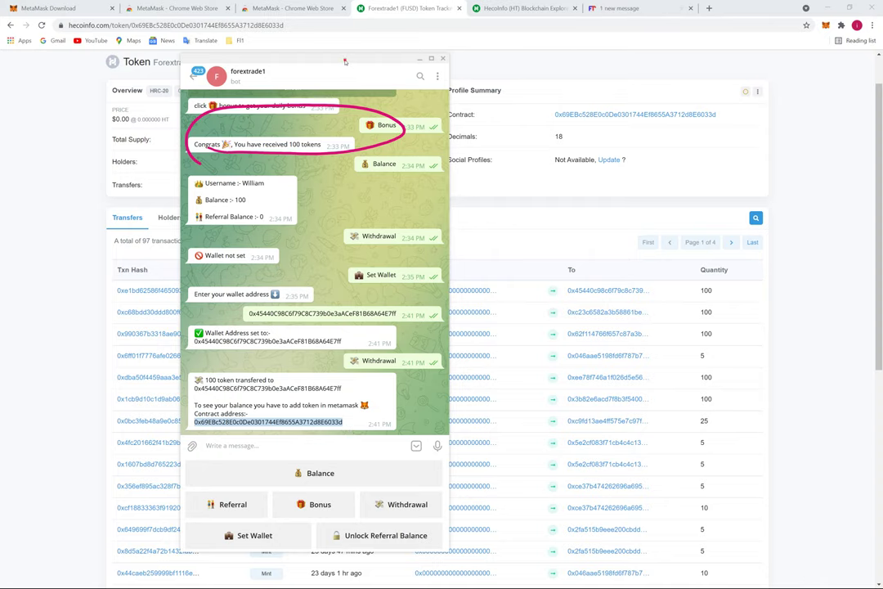
Move the Telegram bot chat aside and reload the HecoInfo token page
left_click_drag(345, 62, 685, 34)
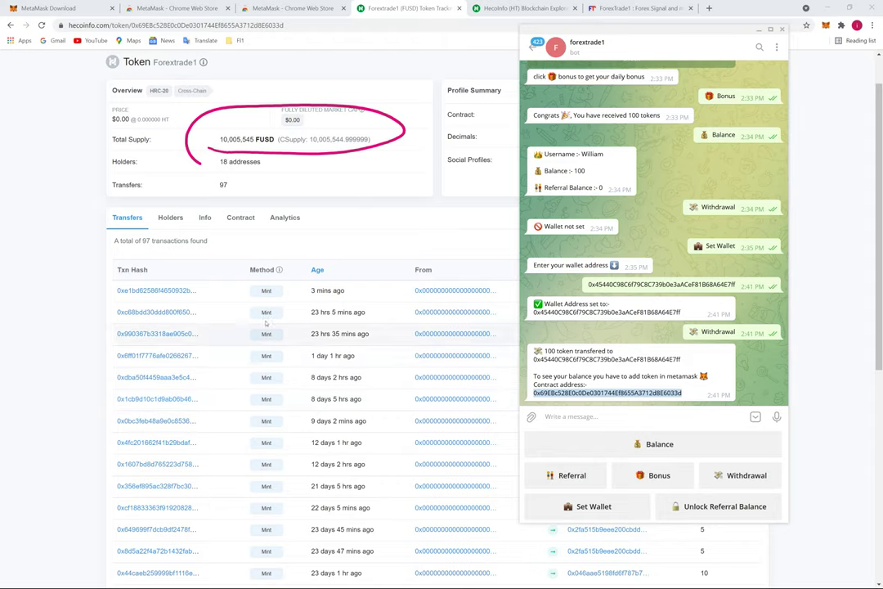
left_click(254, 243)
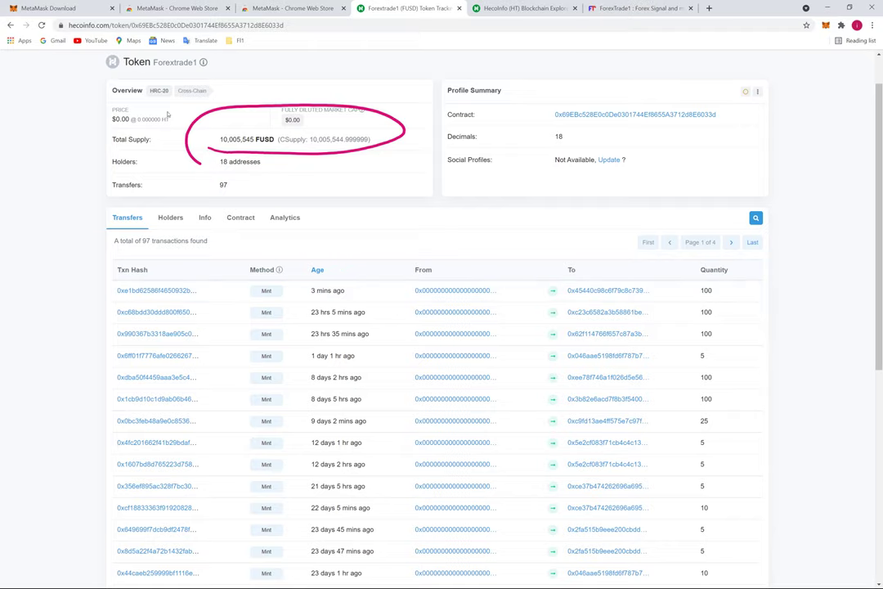
left_click(41, 27)
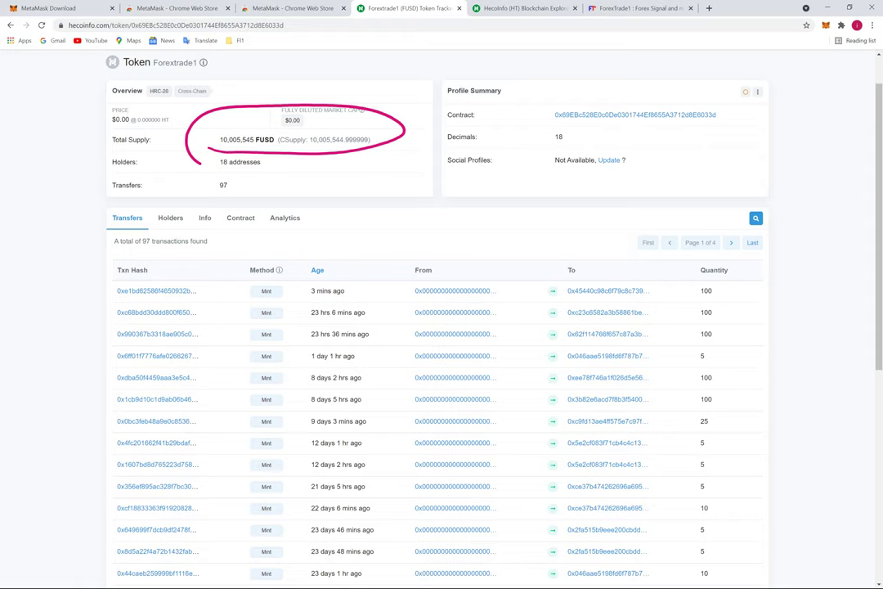
Return to the forextrade1 bot chat and show its welcome message with the alert links
key("alt+Tab")
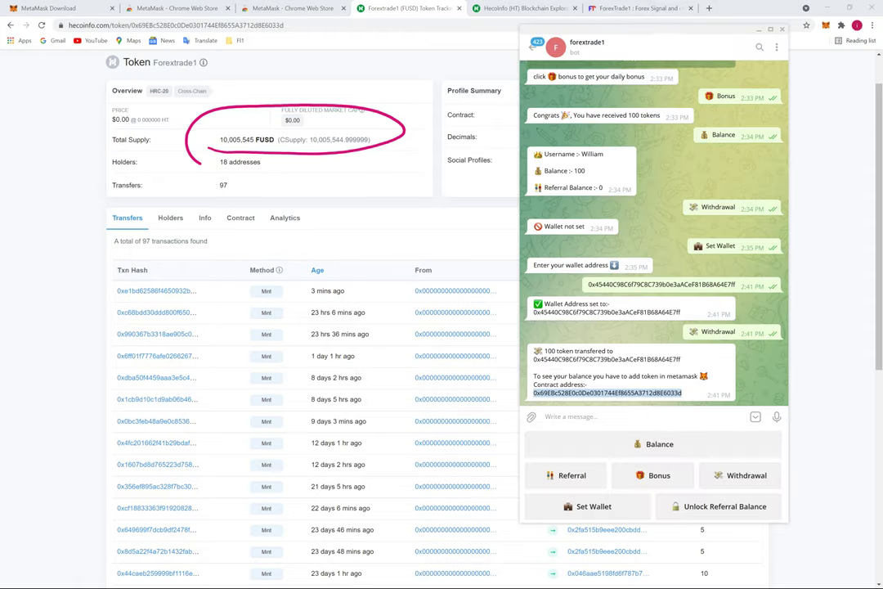
scroll(577, 242, "up", 5)
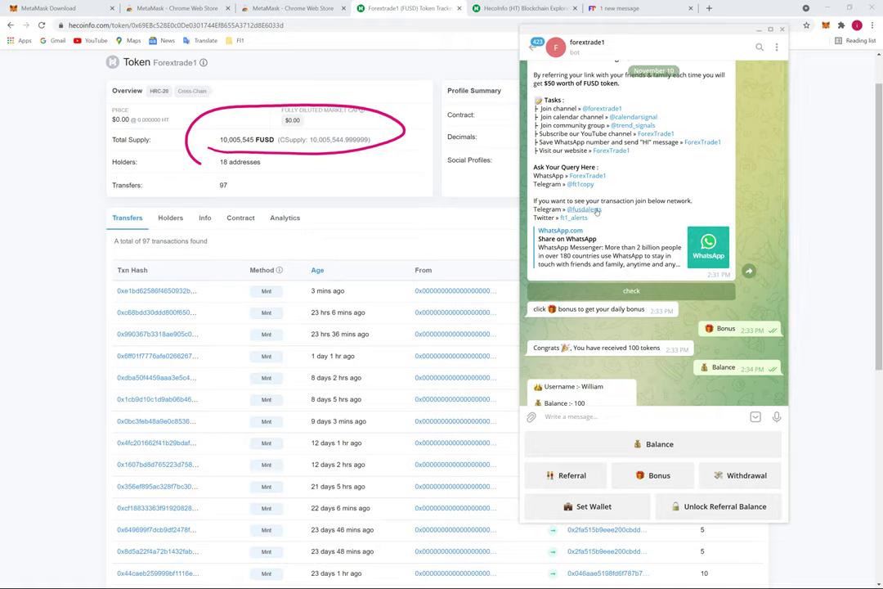
scroll(609, 200, "up", 2)
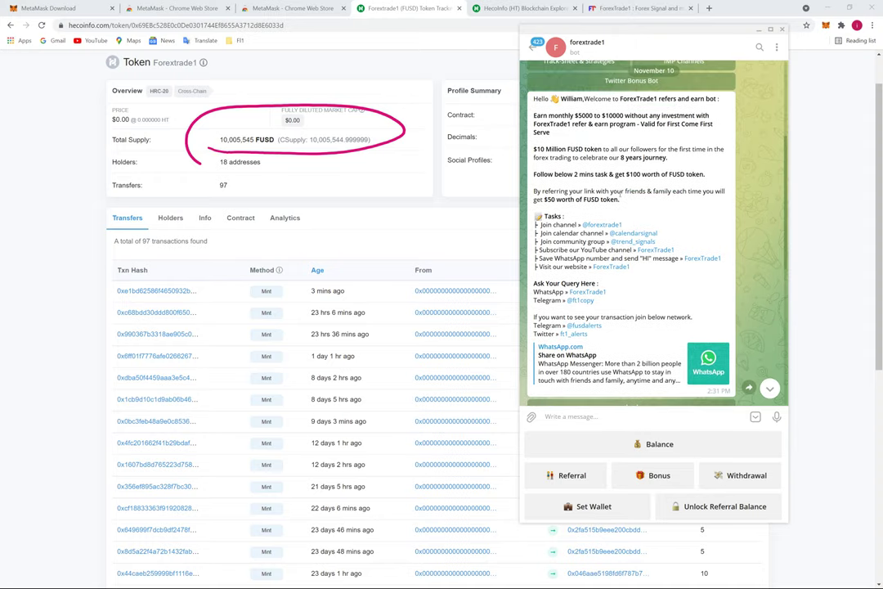
scroll(597, 245, "down", 1)
Check the latest 100 FUSD transfer in the FUSD Alerts channel, then go back to HecoInfo's token transfers
left_click(585, 267)
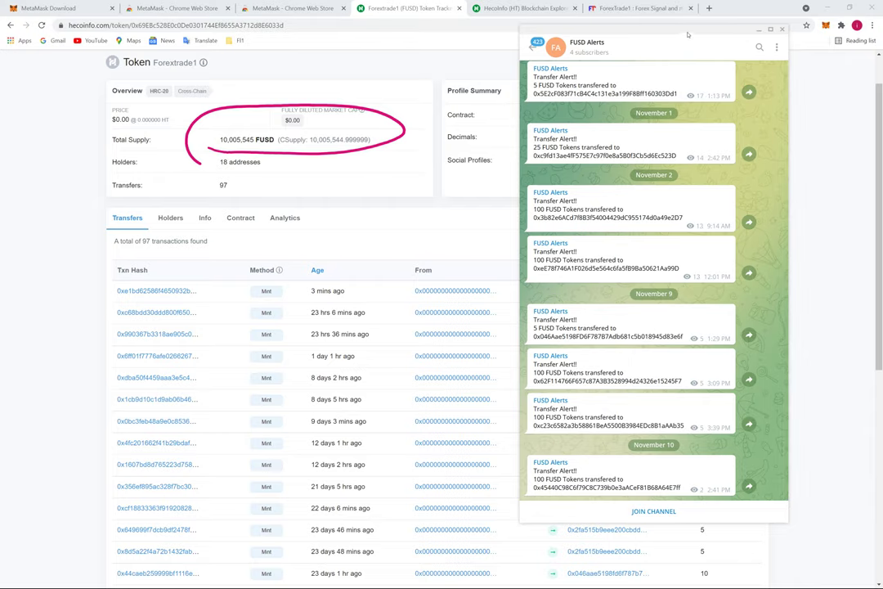
left_click_drag(688, 34, 489, 34)
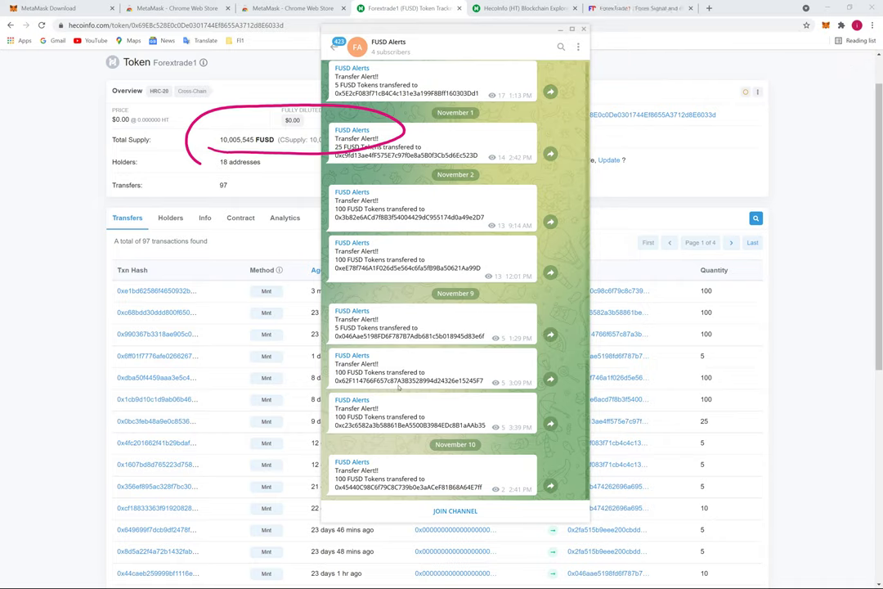
mouse_move(464, 494)
left_mouse_down()
mouse_move(483, 476)
mouse_move(466, 497)
left_mouse_up()
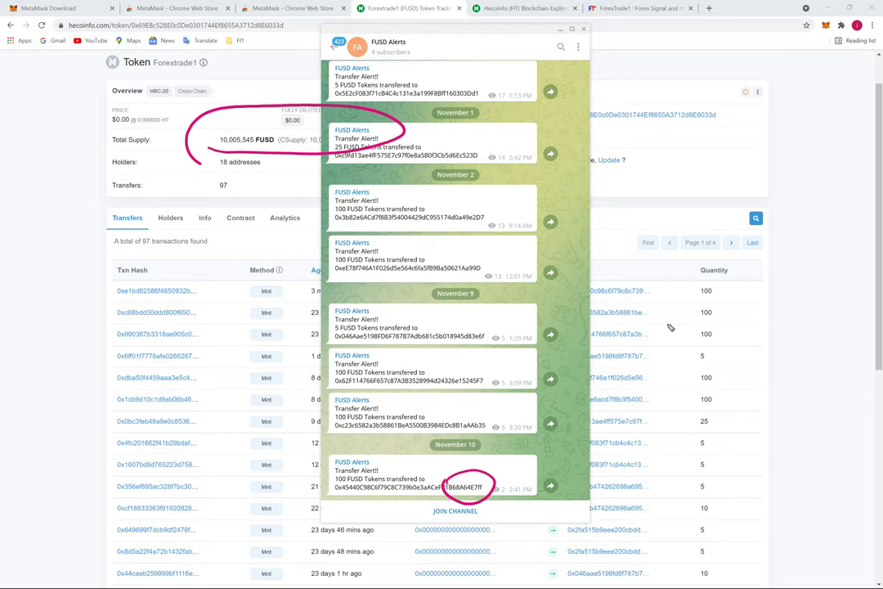
left_click(694, 18)
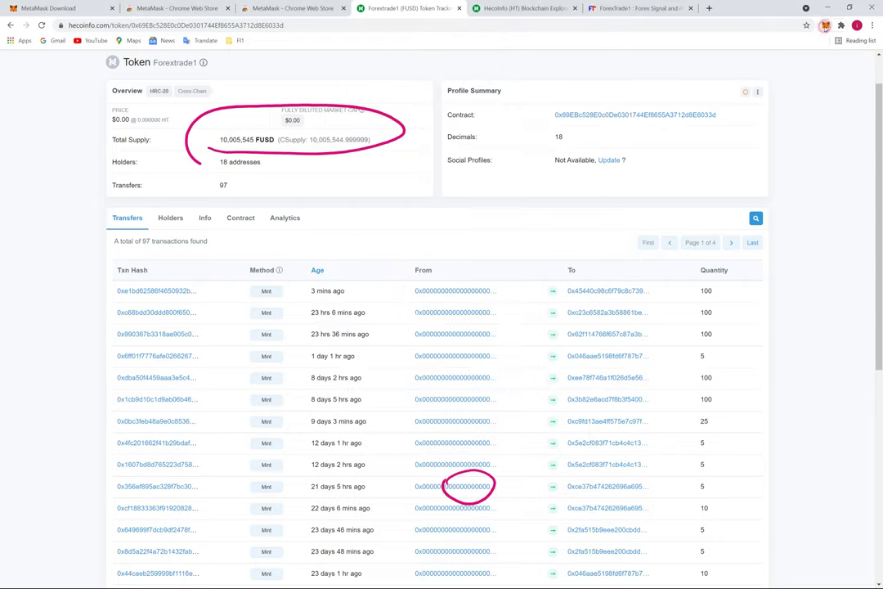
Show the MetaMask account holding 100 FUSD on Heco Chain Mainnet, then bring back FUSD Alerts
left_click(826, 25)
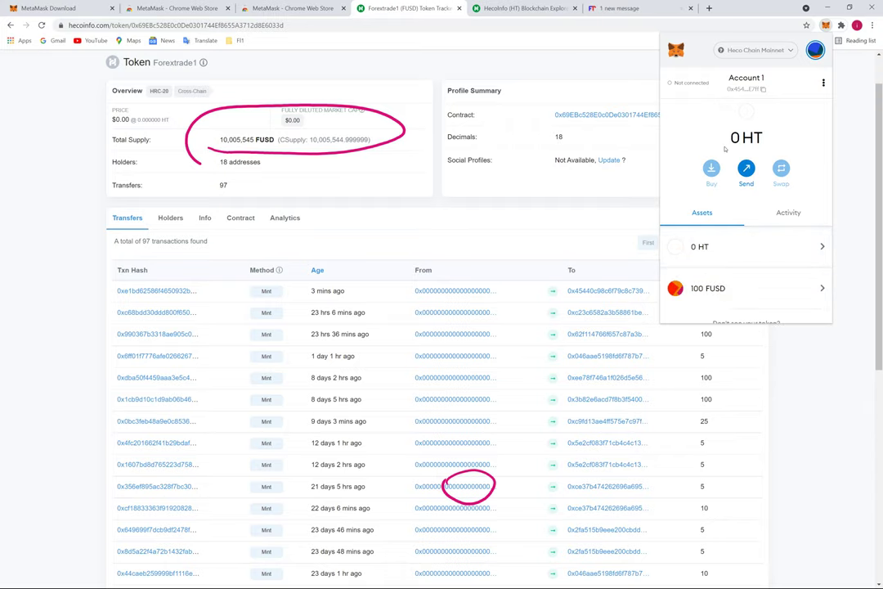
mouse_move(756, 103)
left_mouse_down()
mouse_move(734, 78)
mouse_move(781, 88)
left_mouse_up()
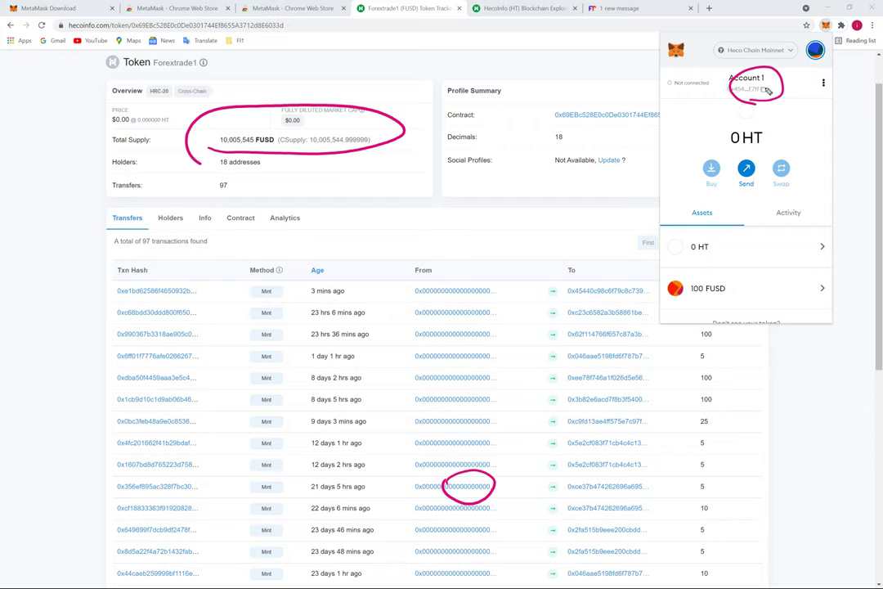
key("Escape")
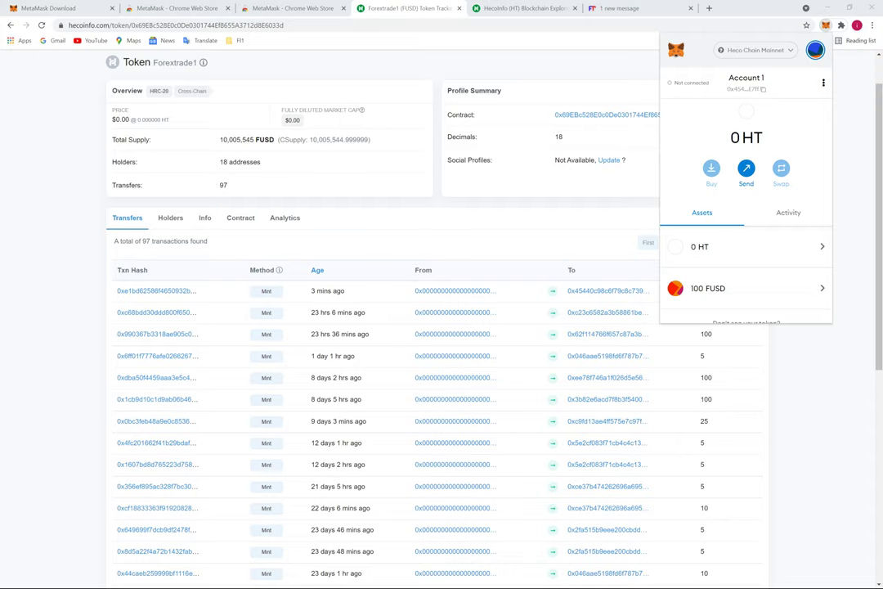
key("alt+Tab")
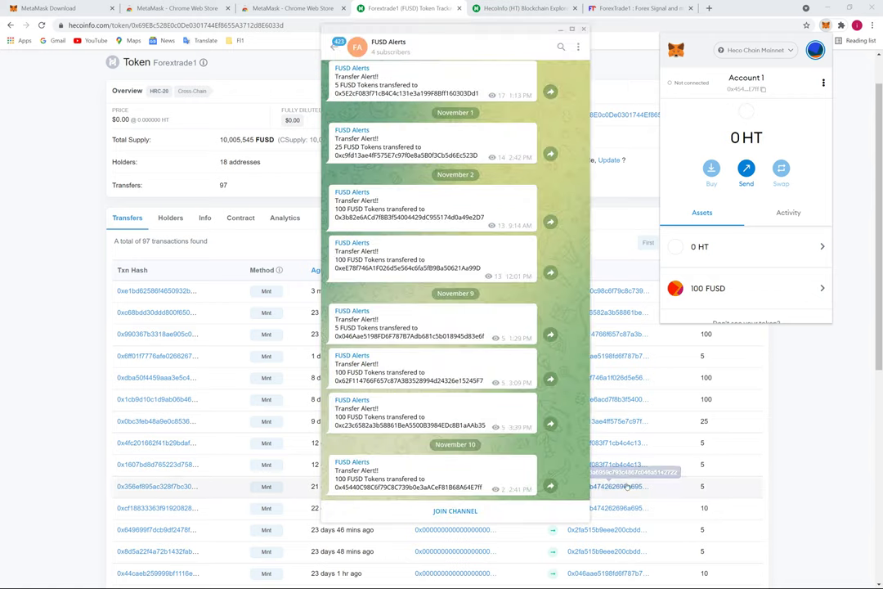
From the forextrade1 welcome message, open the ft1_alerts link to load the Ft1 Alerts Twitter profile
left_click(328, 49)
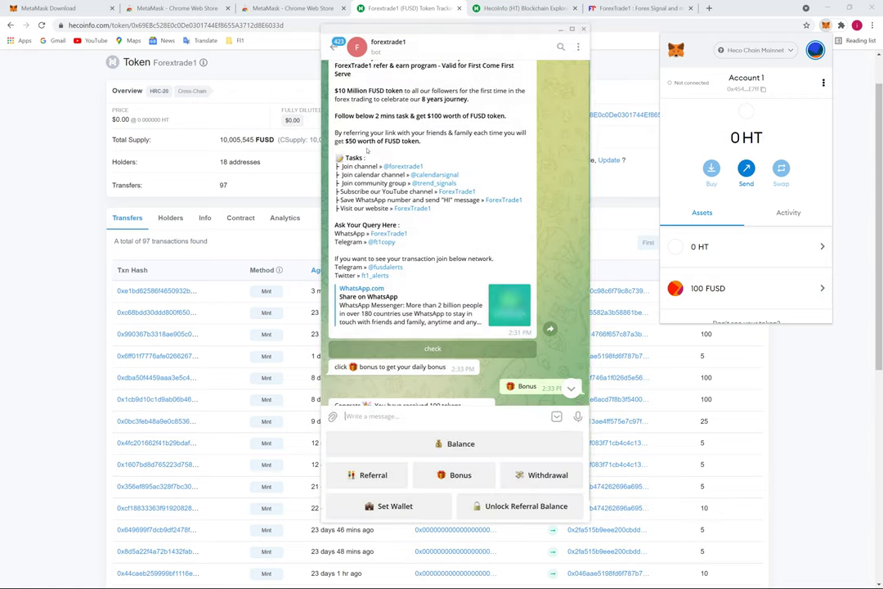
scroll(449, 357, "up", 3)
scroll(448, 357, "down", 2)
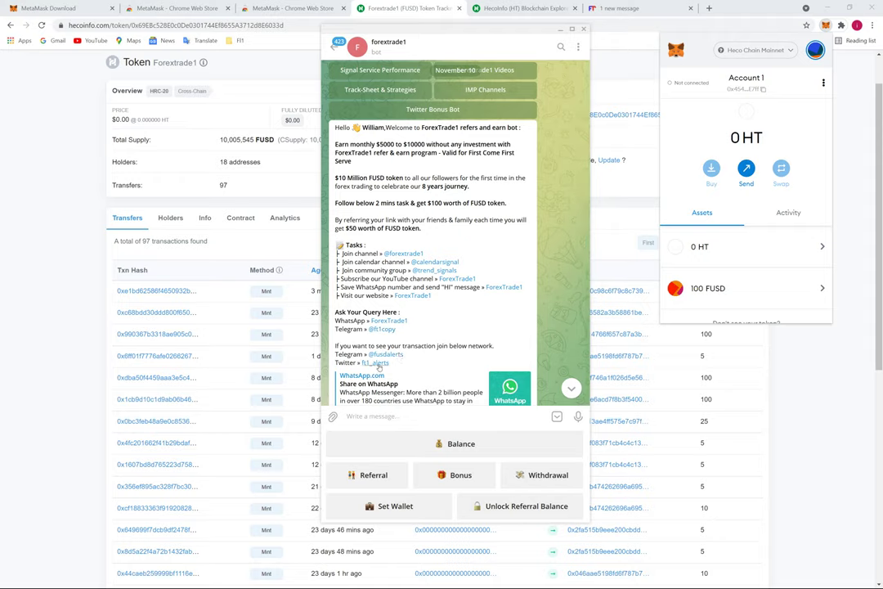
left_click(384, 365)
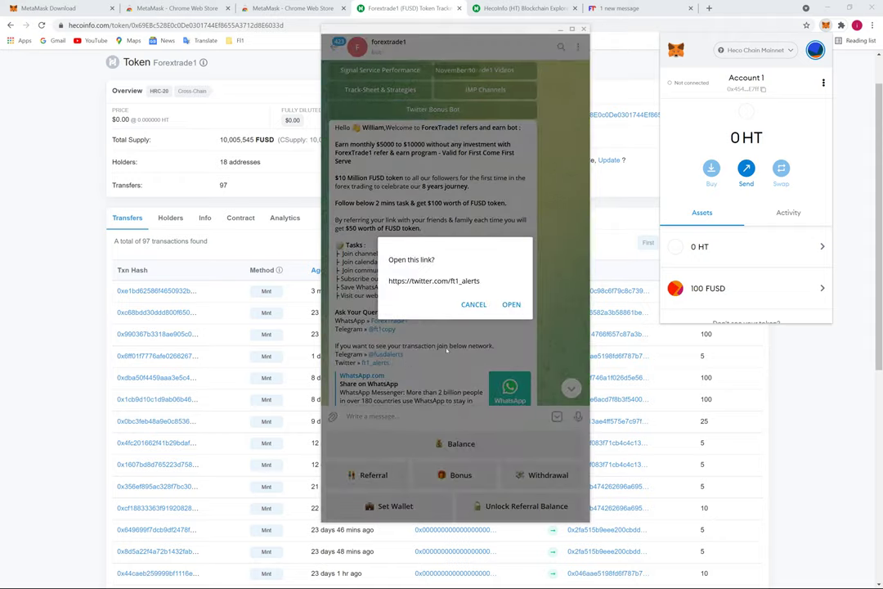
left_click(509, 303)
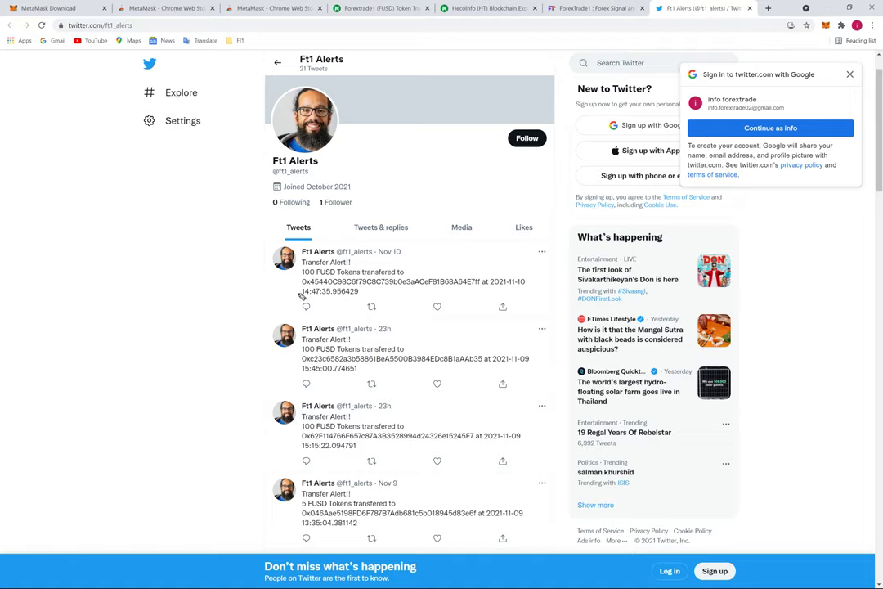
mouse_move(300, 296)
left_mouse_down()
mouse_move(467, 223)
mouse_move(285, 250)
mouse_move(325, 308)
left_mouse_up()
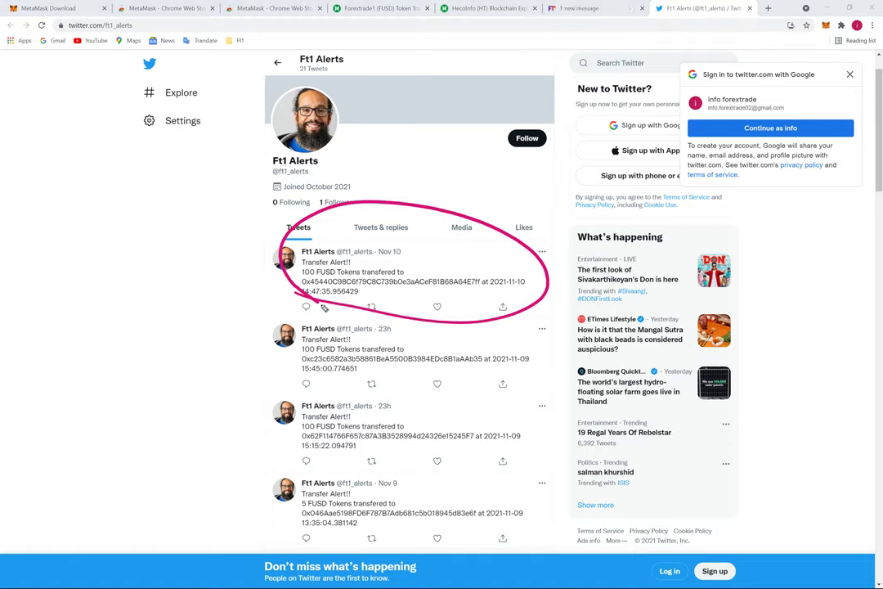
left_click_drag(466, 290, 487, 285)
key("Escape")
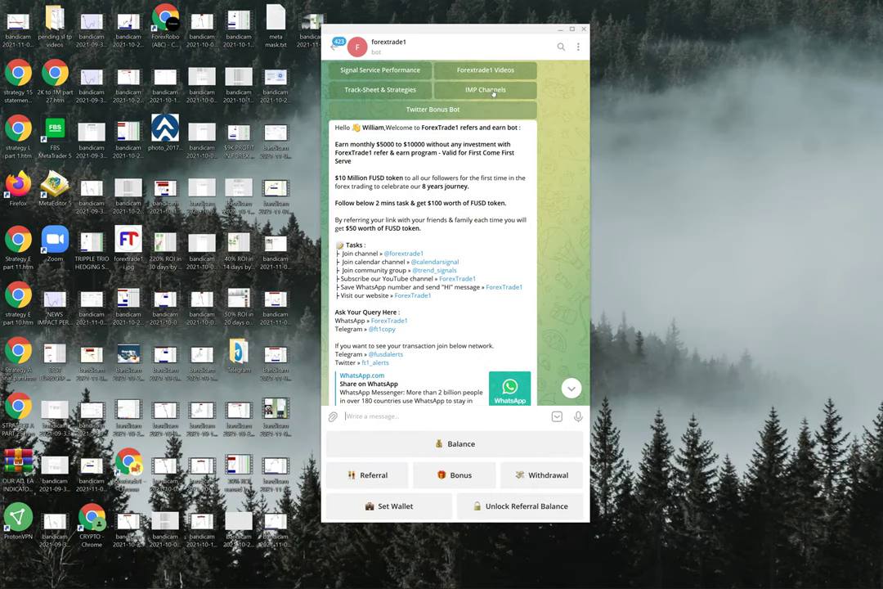
mouse_move(266, 583)
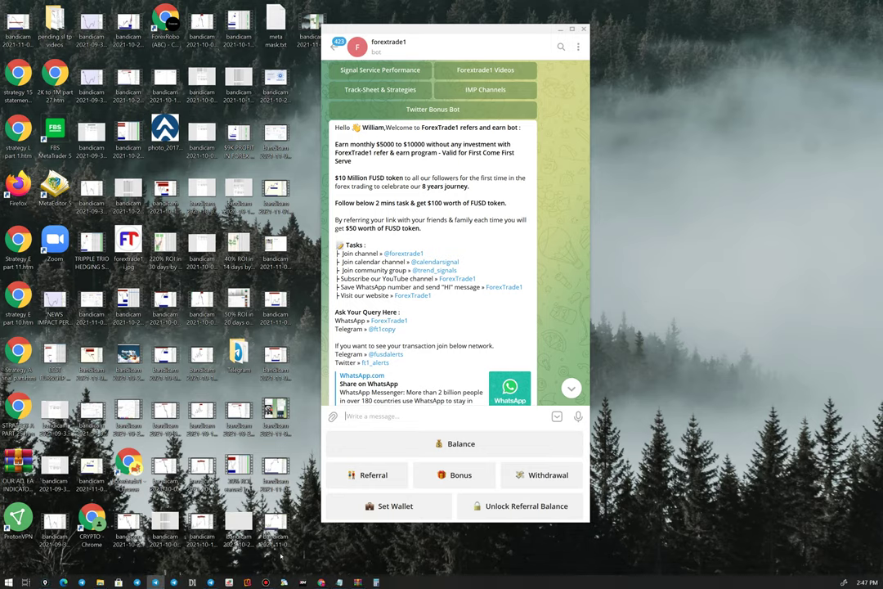
mouse_move(154, 582)
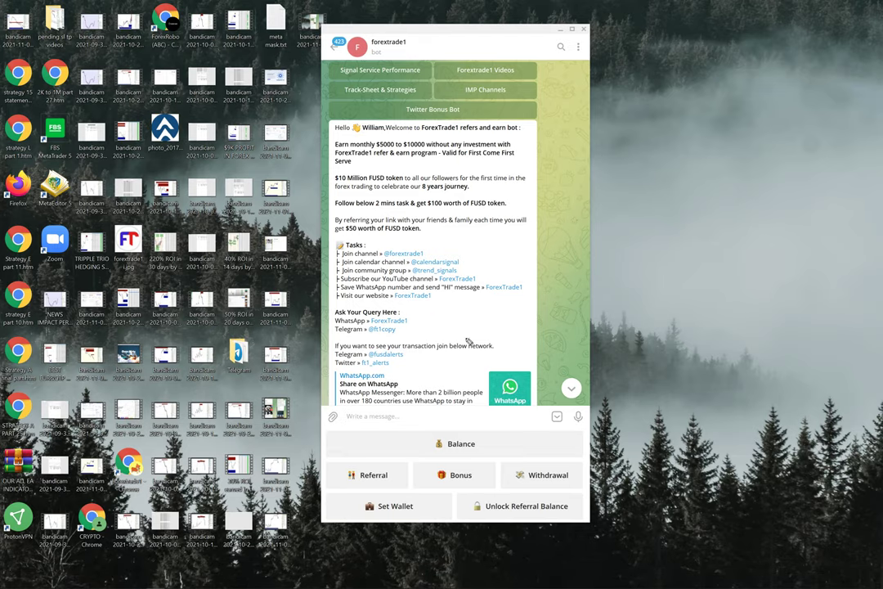
mouse_move(334, 326)
left_mouse_down()
mouse_move(419, 340)
mouse_move(364, 302)
left_mouse_up()
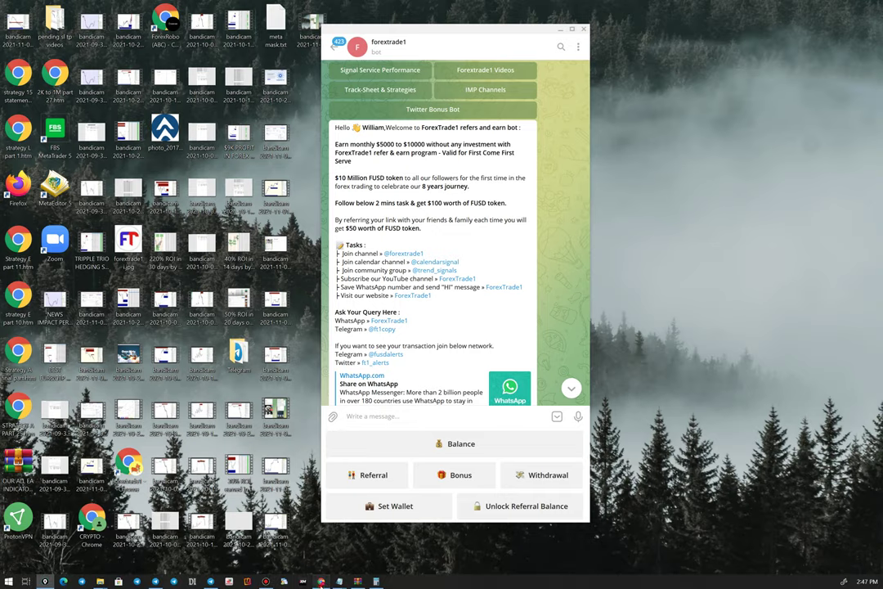
left_click(303, 582)
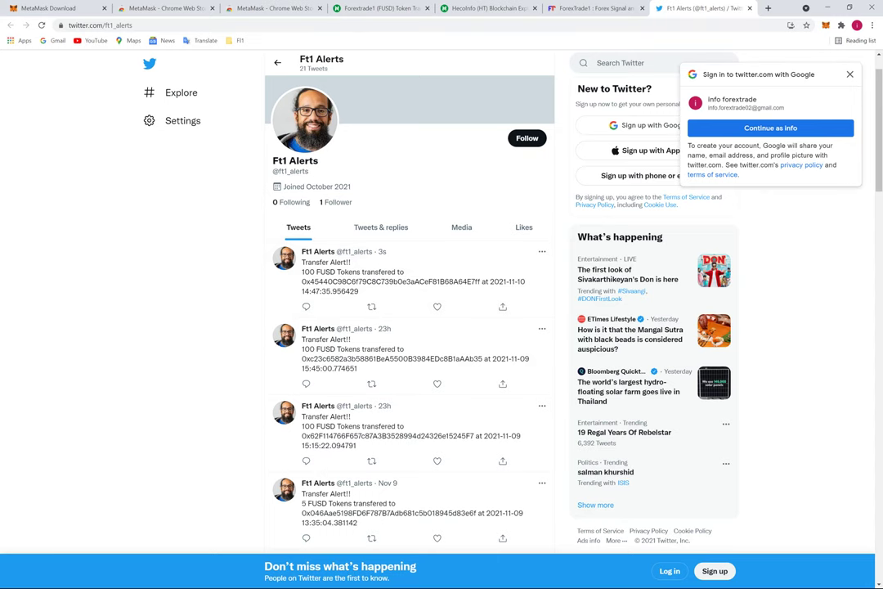